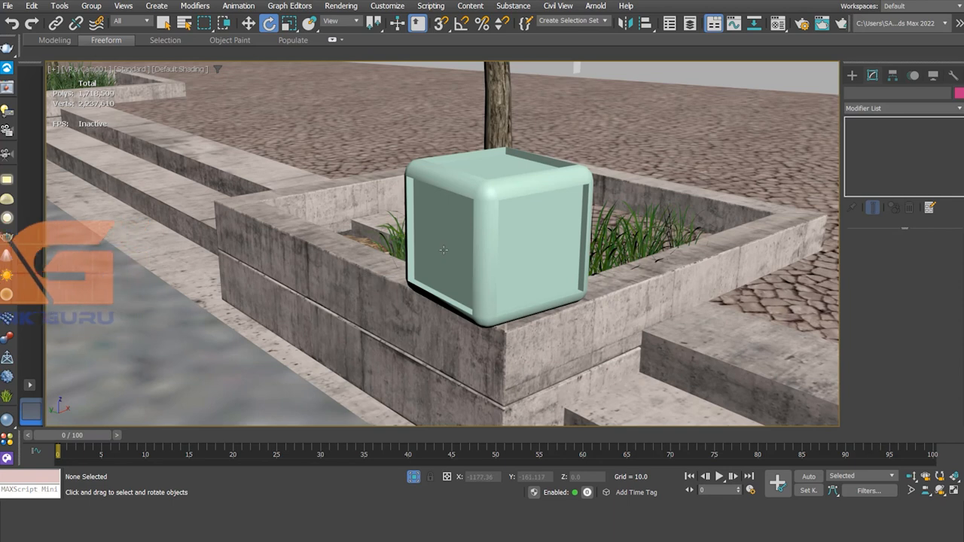
# Select the chamfer box and move it upward.
pyautogui.click(478, 244)
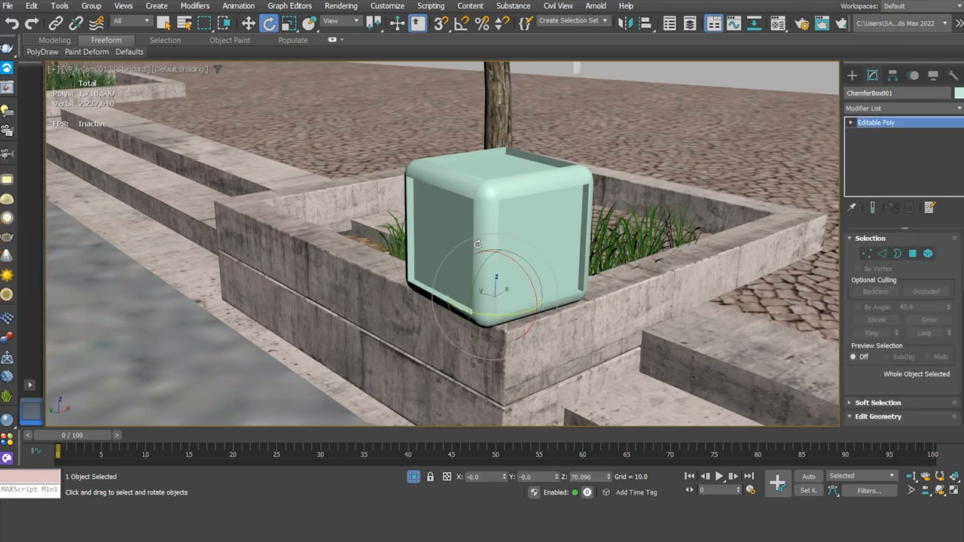
pyautogui.rightClick(481, 245)
pyautogui.click(497, 251)
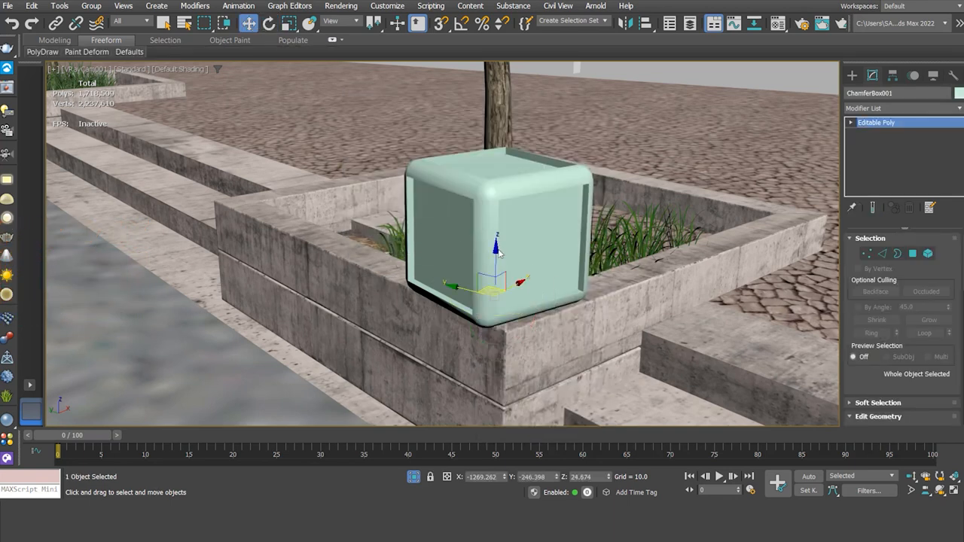
pyautogui.moveTo(496, 257); pyautogui.dragTo(503, 200)
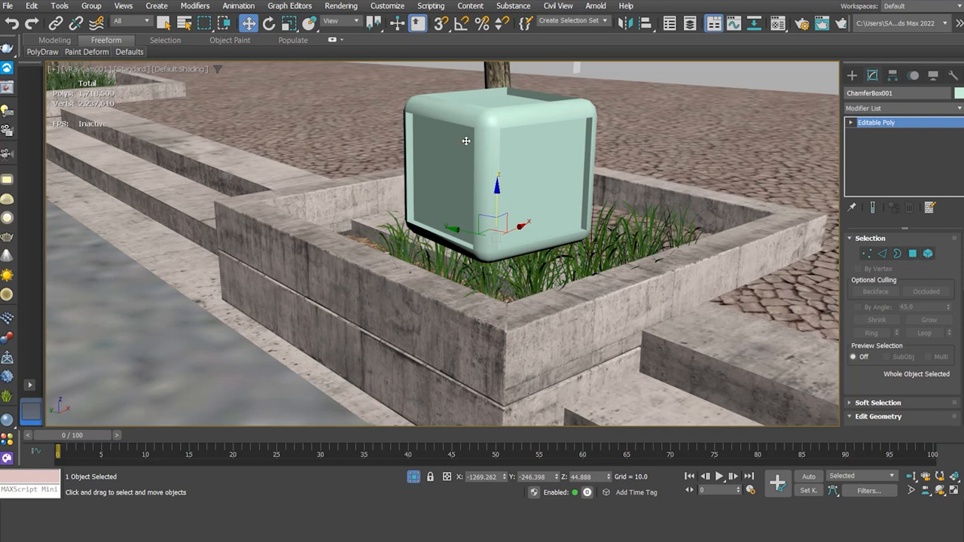
# Rotate the box, then undo the rotations and the earlier move.
pyautogui.click(269, 24)
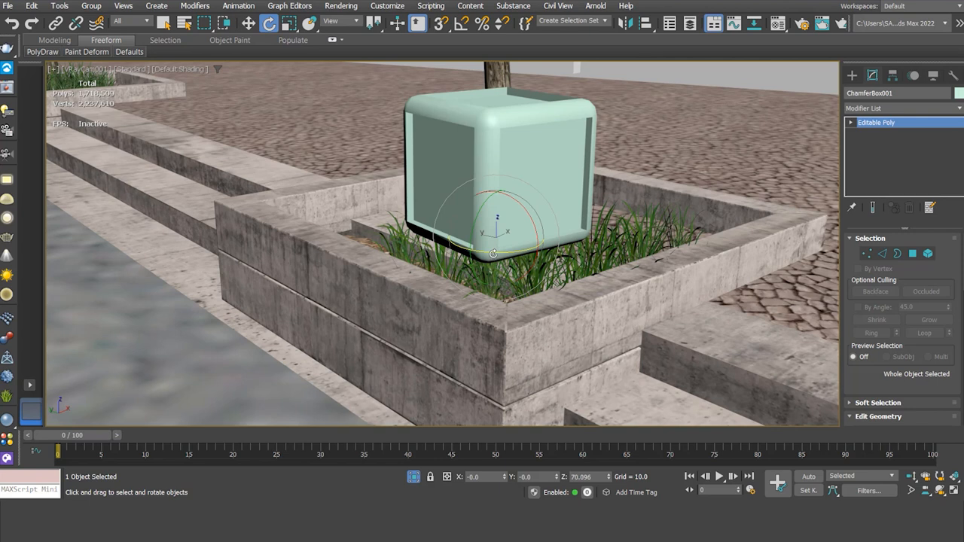
pyautogui.moveTo(492, 254); pyautogui.dragTo(541, 250)
pyautogui.moveTo(467, 239)
pyautogui.mouseDown()
pyautogui.moveTo(468, 249)
pyautogui.moveTo(466, 228)
pyautogui.moveTo(471, 276)
pyautogui.moveTo(476, 255)
pyautogui.mouseUp()
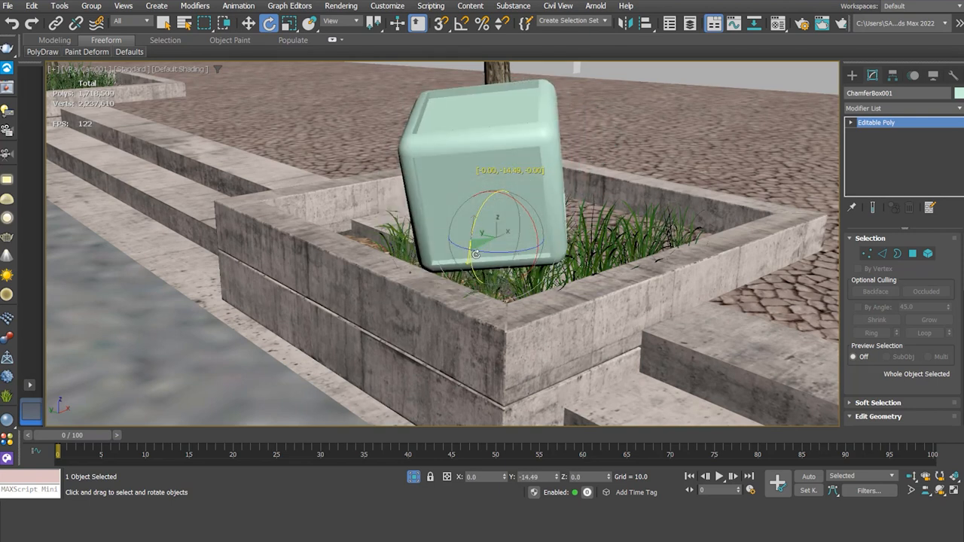
pyautogui.hotkey('ctrl', 'z')
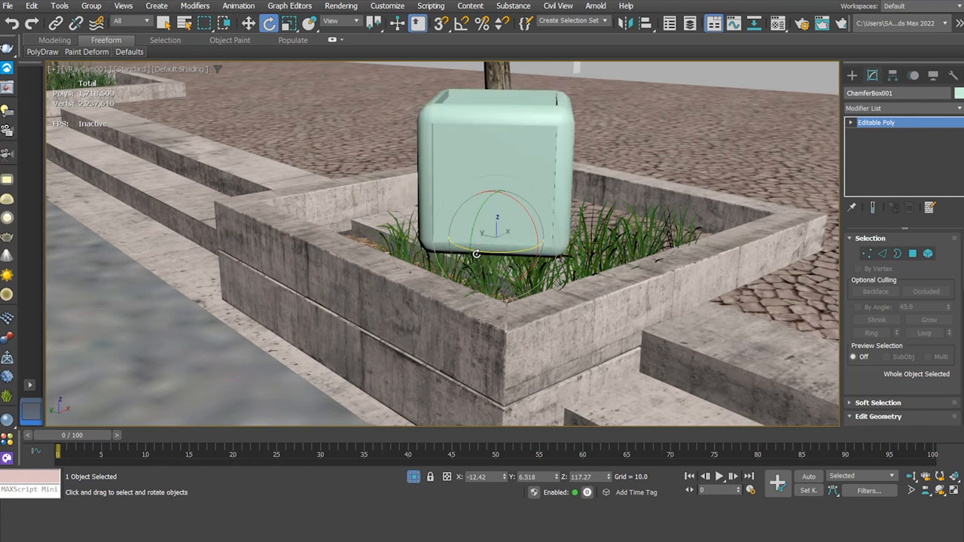
pyautogui.hotkey('ctrl', 'z')
pyautogui.hotkey('ctrl', 'z')
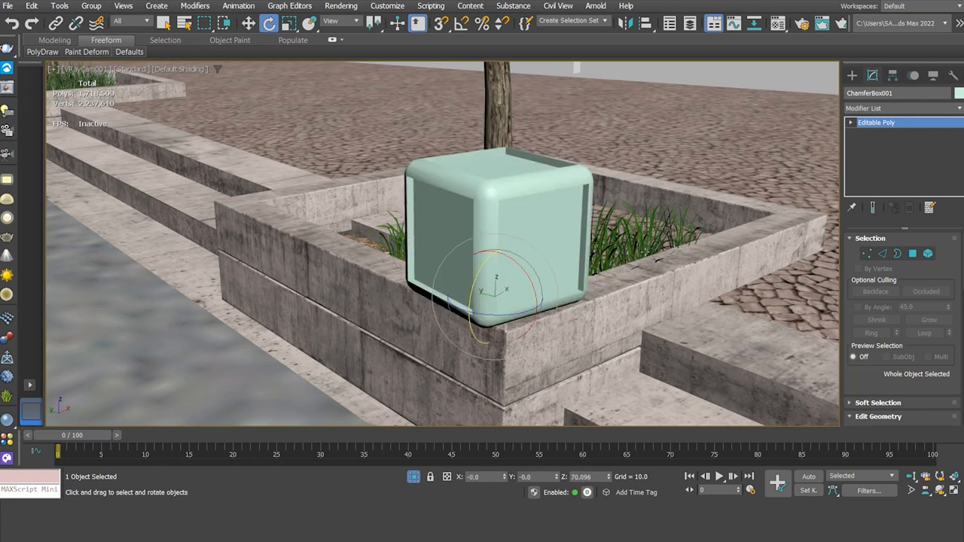
# Open the Material Editor, move its window aside, and pick the third sample slot material.
pyautogui.click(778, 24)
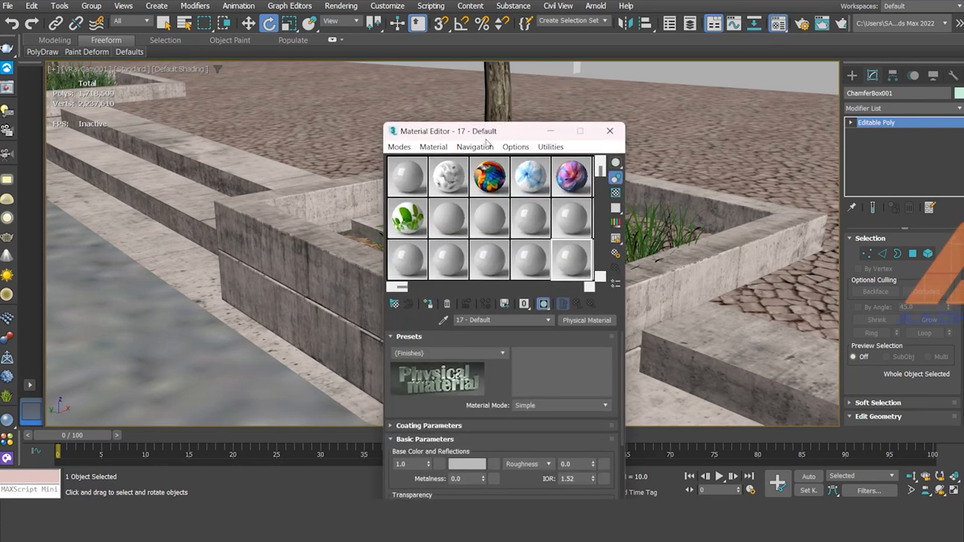
pyautogui.moveTo(499, 129); pyautogui.dragTo(212, 72)
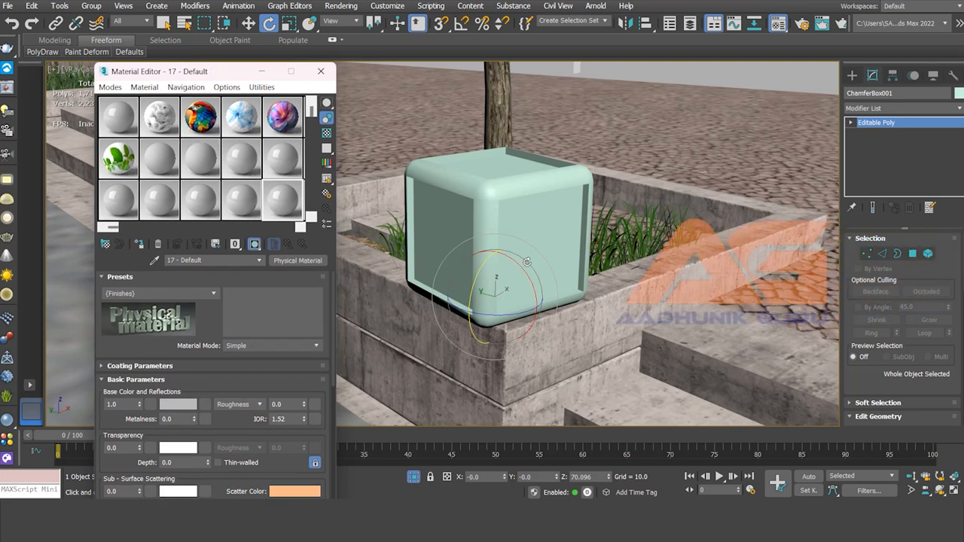
pyautogui.click(200, 116)
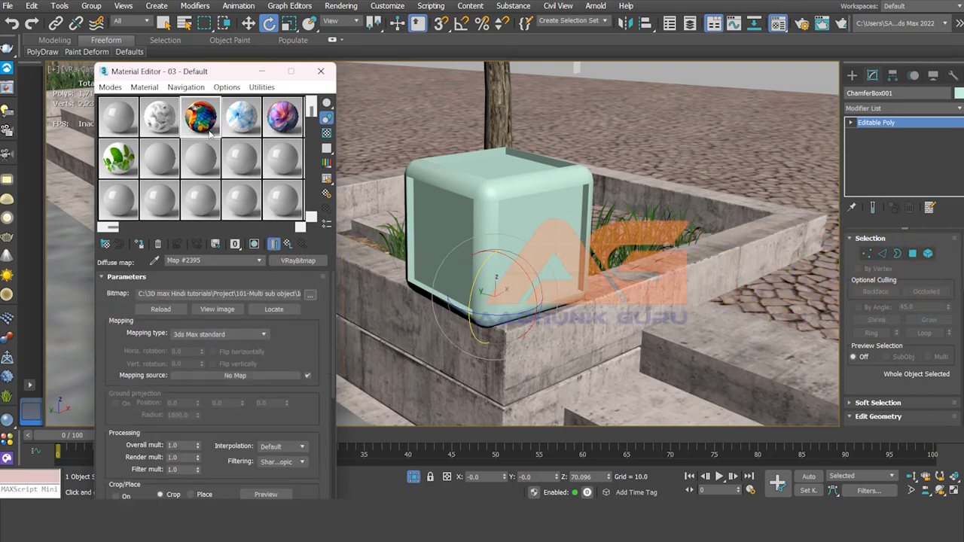
# Center the box's pivot on the object using Affect Pivot Only, then switch pivot editing off.
pyautogui.click(892, 75)
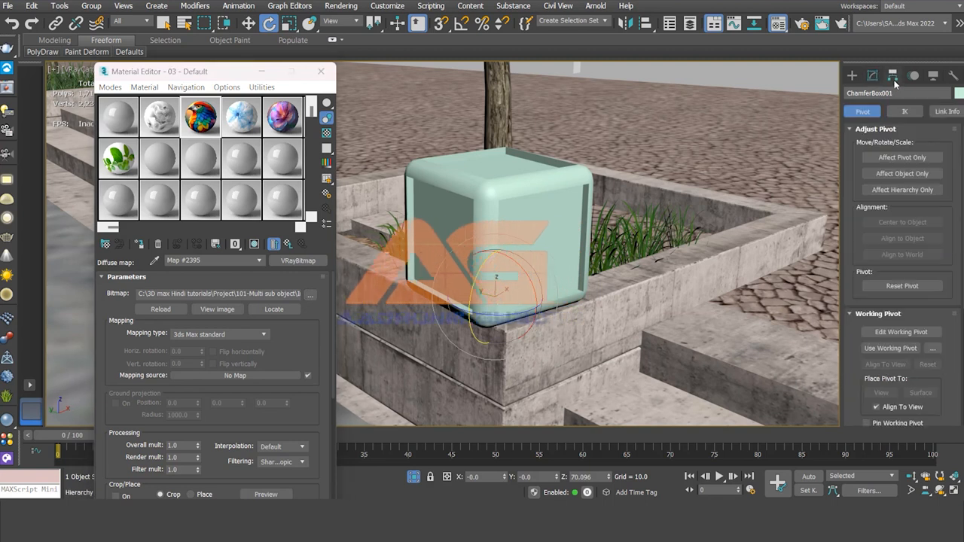
pyautogui.click(902, 157)
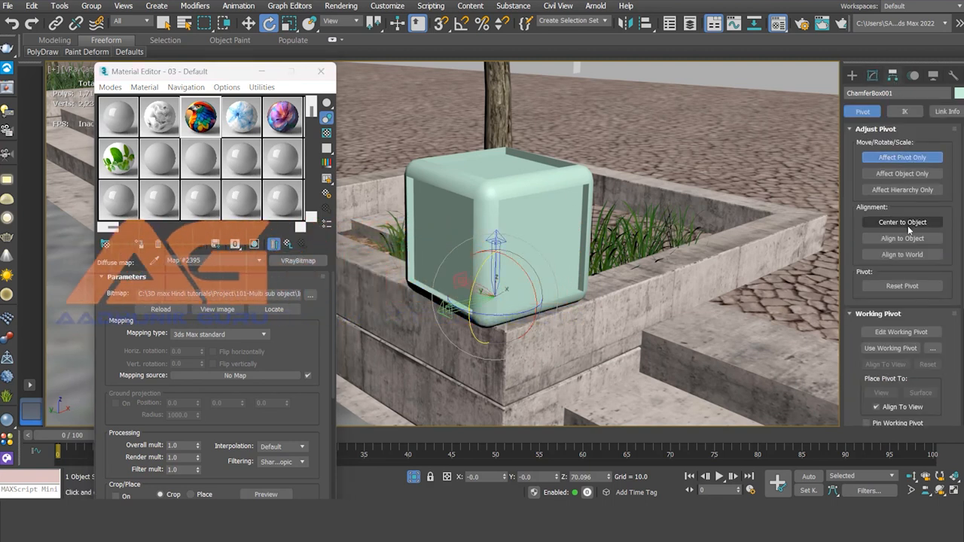
pyautogui.click(908, 223)
pyautogui.click(904, 157)
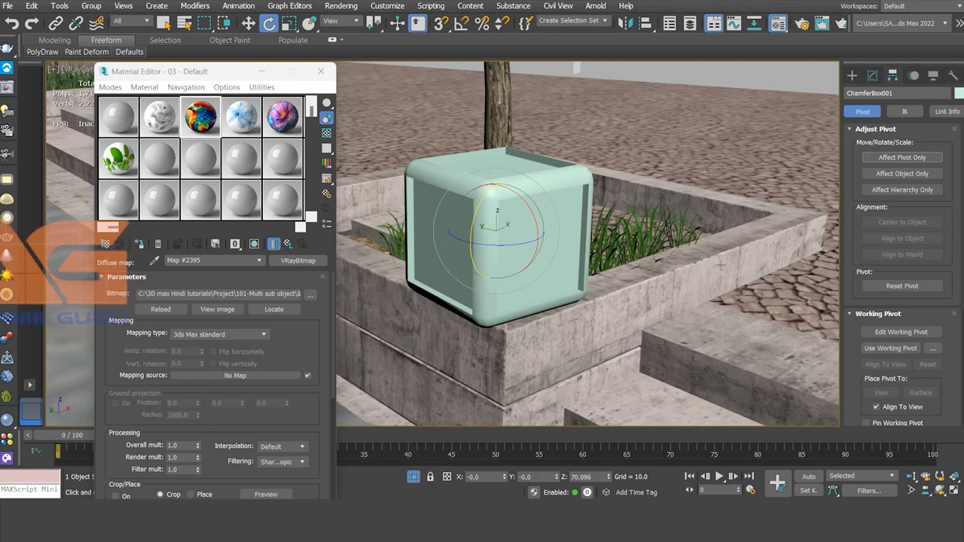
# Rotate the box and undo the rotation.
pyautogui.moveTo(488, 248); pyautogui.dragTo(503, 231)
pyautogui.hotkey('ctrl', 'z')
pyautogui.hotkey('ctrl', 'z')
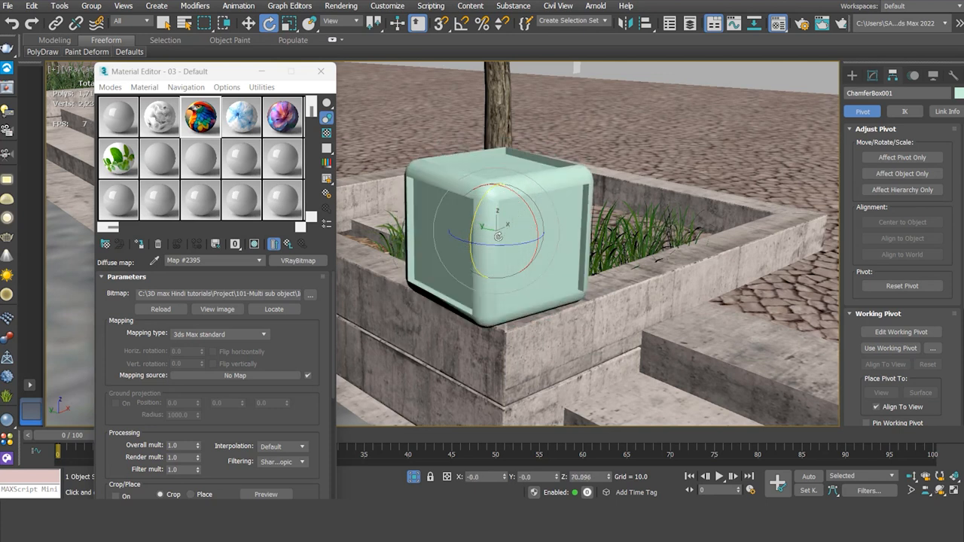
# Switch to polygon selection, select all of the box's polygons, and inspect their material ID settings.
pyautogui.click(859, 78)
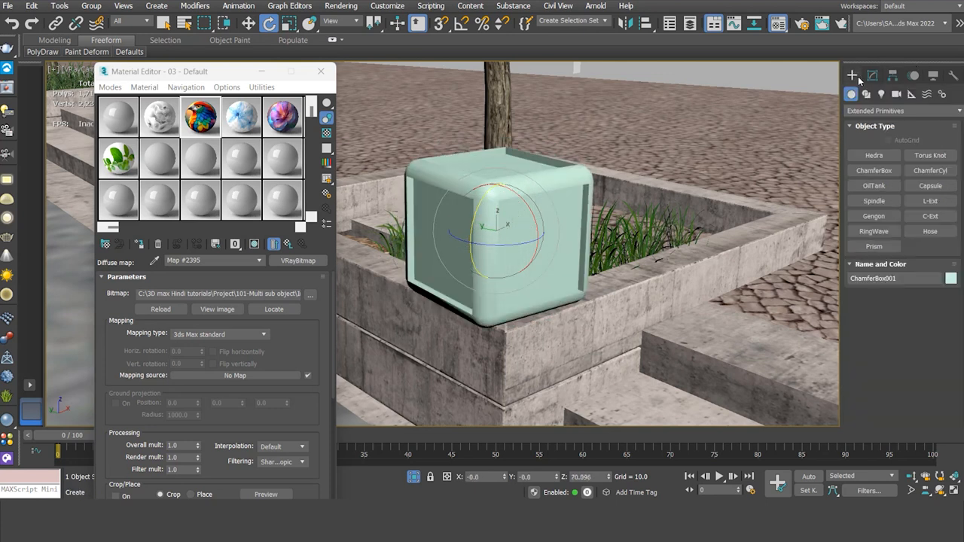
pyautogui.click(873, 77)
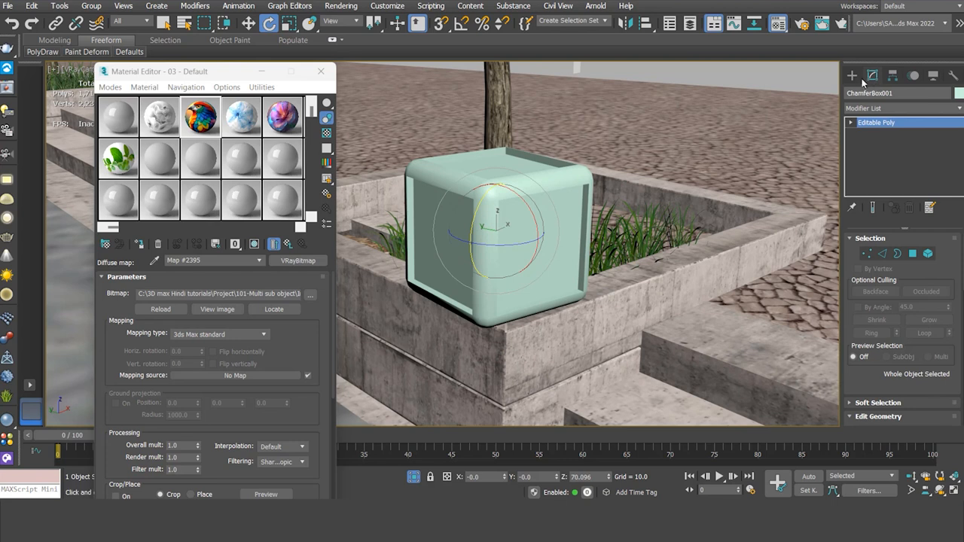
pyautogui.click(928, 256)
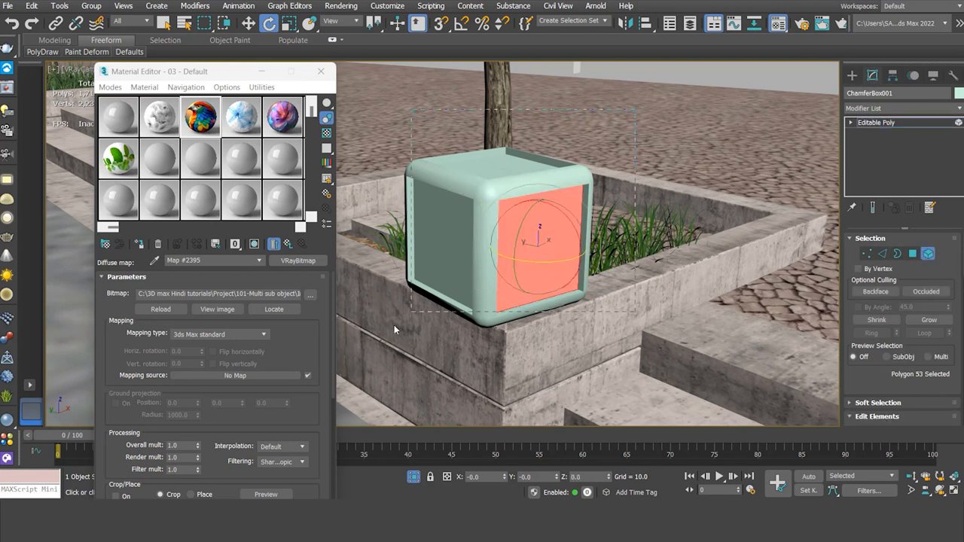
pyautogui.moveTo(382, 335); pyautogui.dragTo(383, 337)
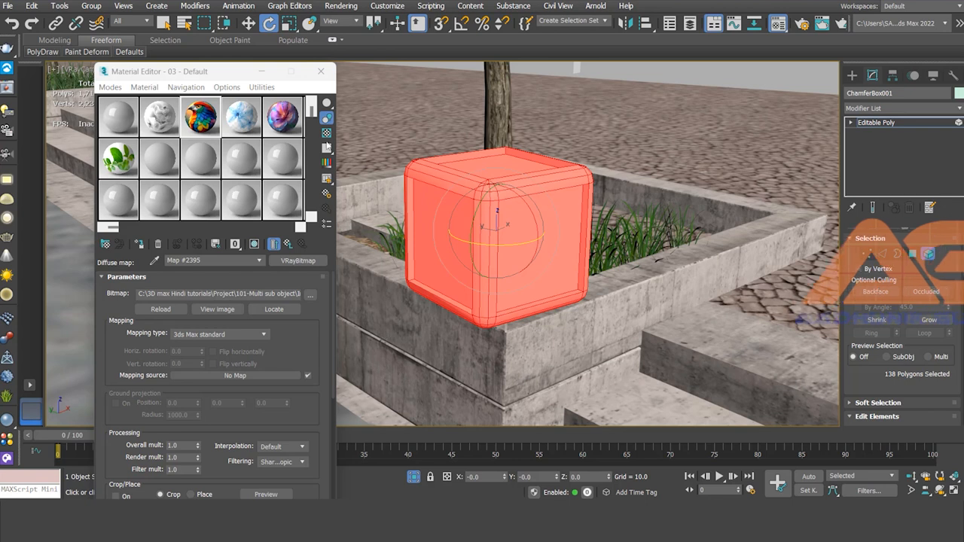
pyautogui.press('q')
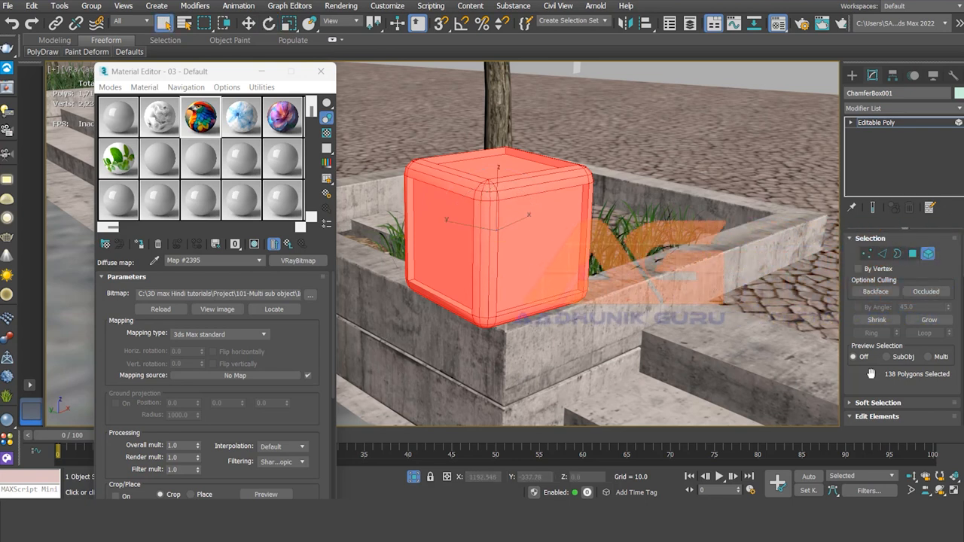
pyautogui.scroll(-10, 872, 374)
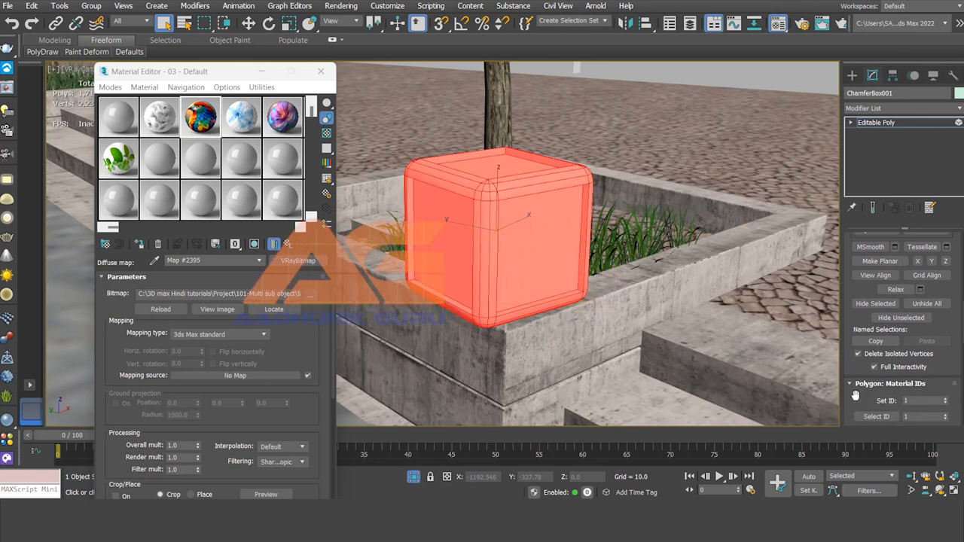
pyautogui.scroll(-2, 856, 395)
pyautogui.click(920, 358)
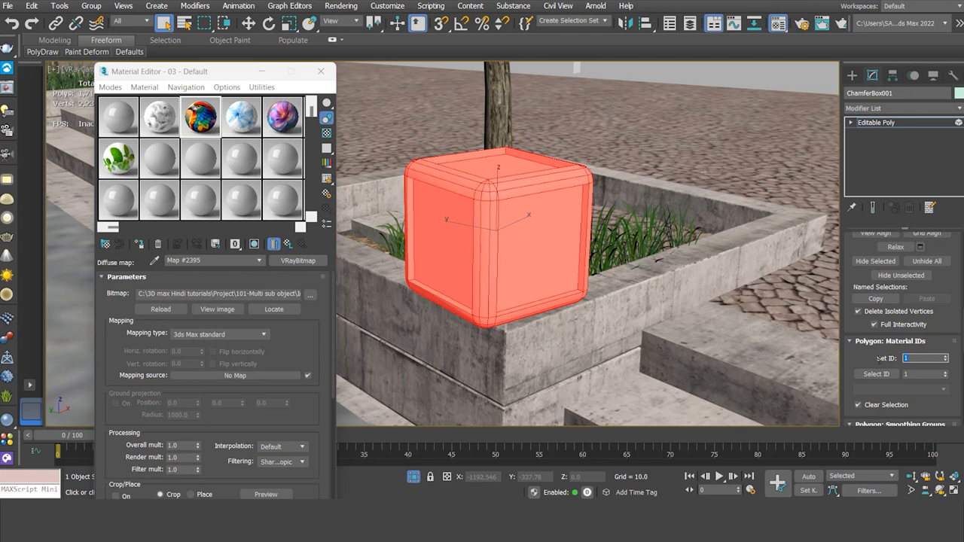
# Select the box's right front face at Polygon level and review its material ID settings.
pyautogui.click(852, 122)
pyautogui.click(874, 165)
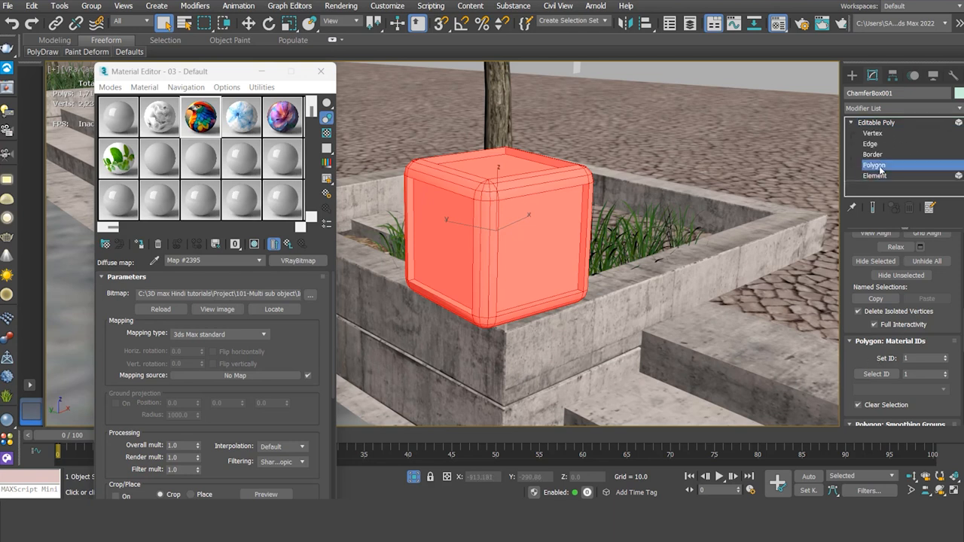
pyautogui.click(549, 248)
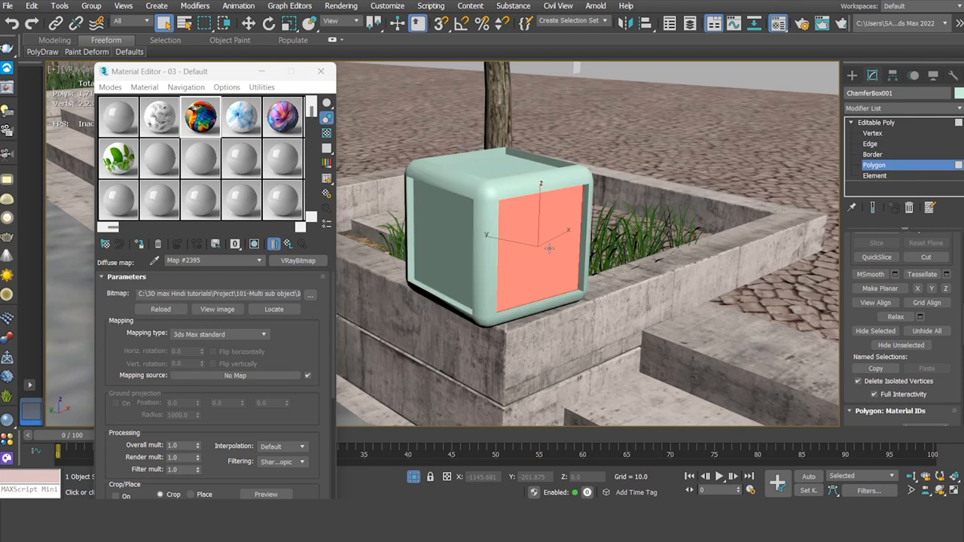
pyautogui.moveTo(848, 341); pyautogui.dragTo(863, 62)
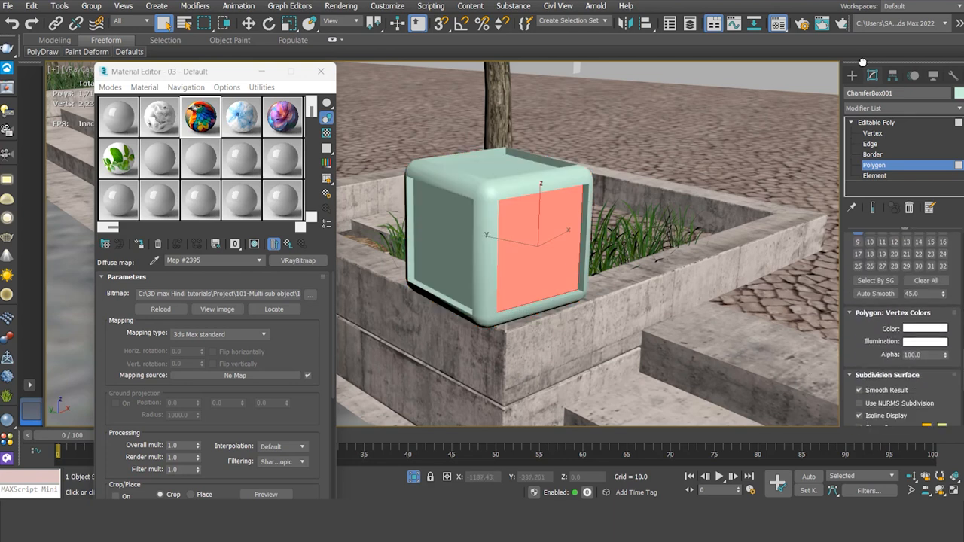
pyautogui.scroll(3, 871, 271)
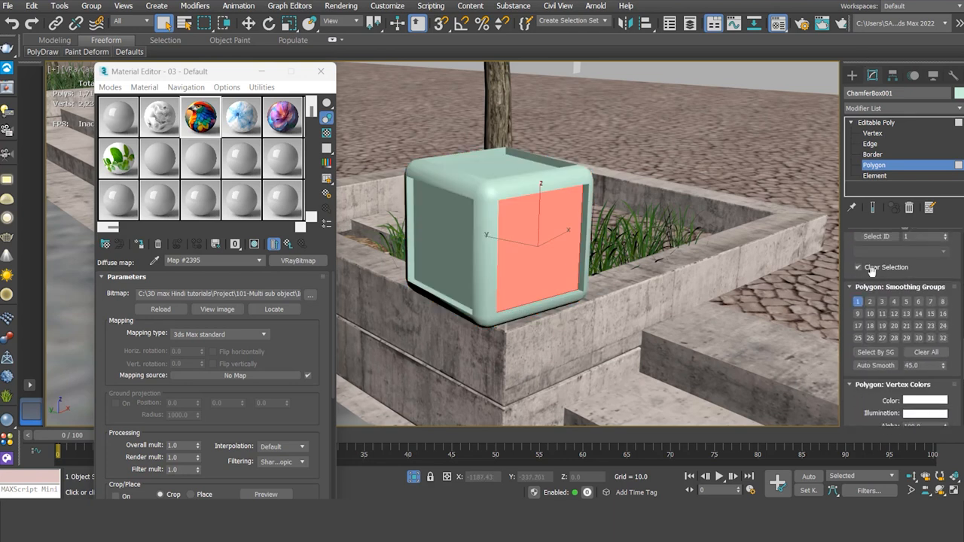
pyautogui.scroll(3, 853, 252)
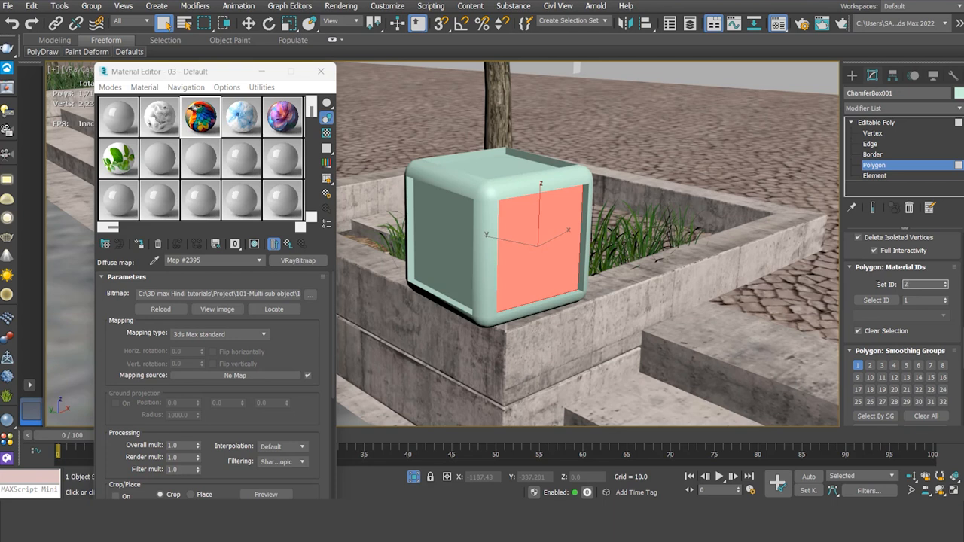
# Select the box's left face and set its material ID to 3.
pyautogui.click(444, 240)
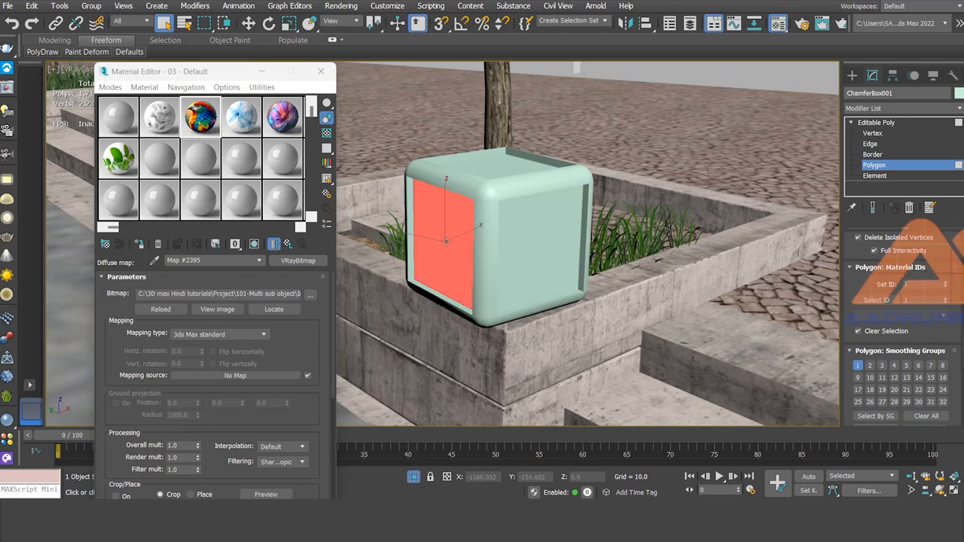
pyautogui.moveTo(913, 285); pyautogui.dragTo(888, 285)
pyautogui.write('3')
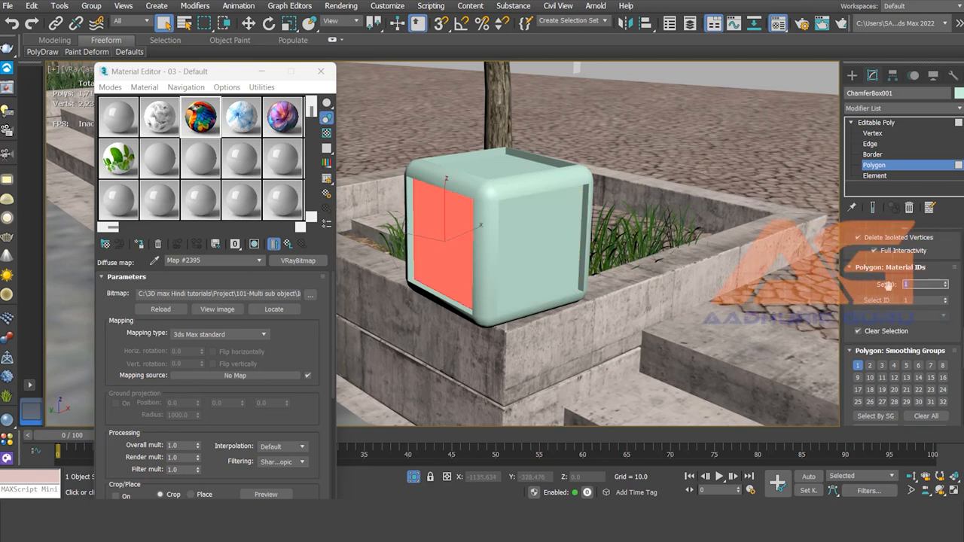
pyautogui.press('Return')
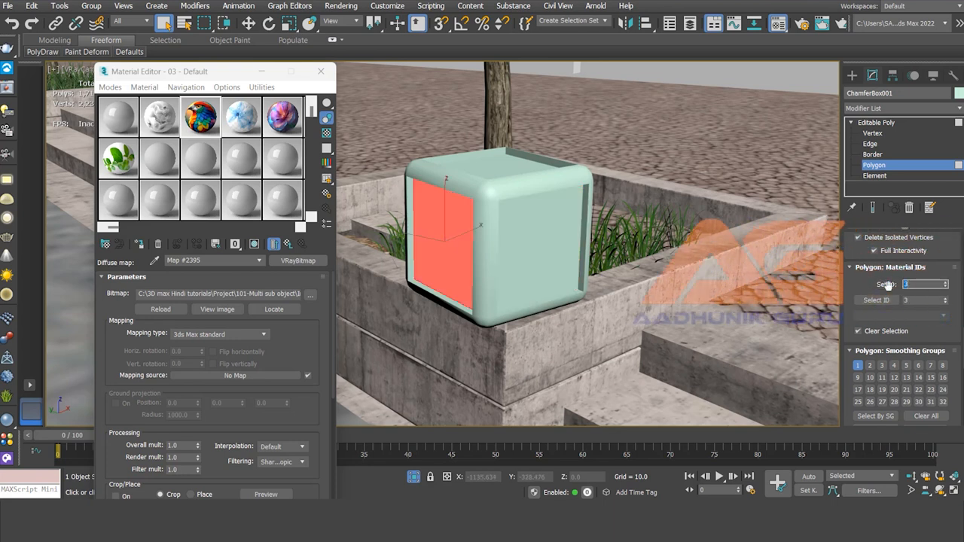
# Select the box's top face and set its material ID to 4.
pyautogui.click(498, 167)
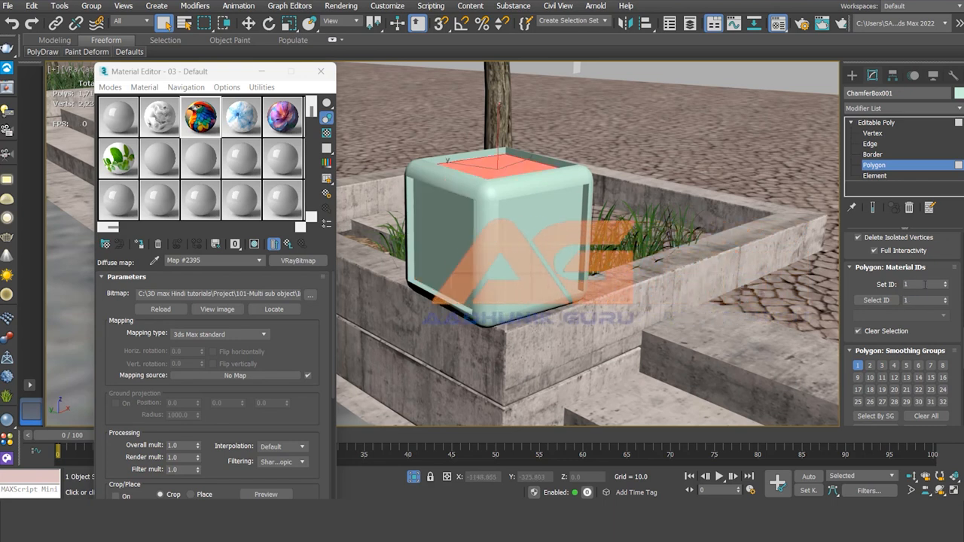
pyautogui.moveTo(913, 285); pyautogui.dragTo(887, 284)
pyautogui.write('4')
pyautogui.press('Return')
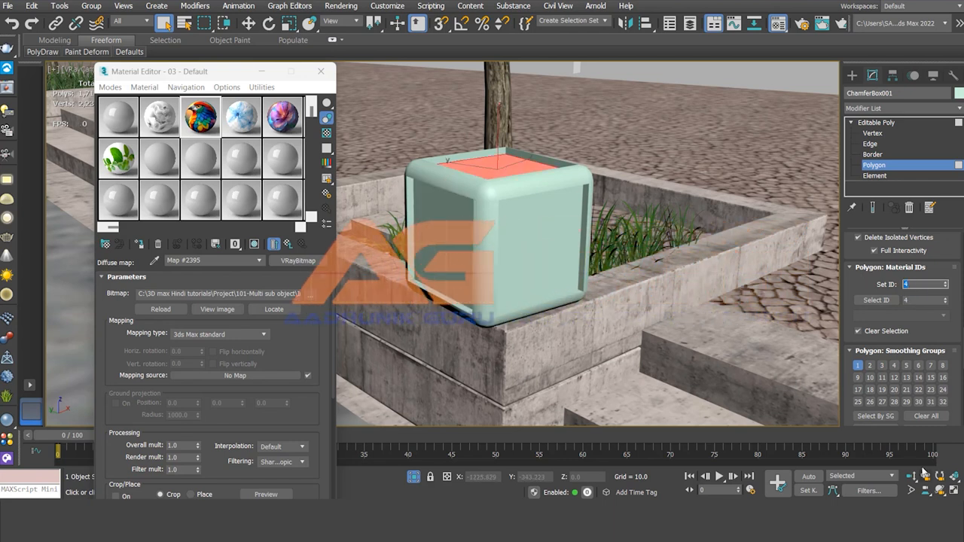
# Return to object level, rotate the box, and undo the rotation.
pyautogui.click(889, 166)
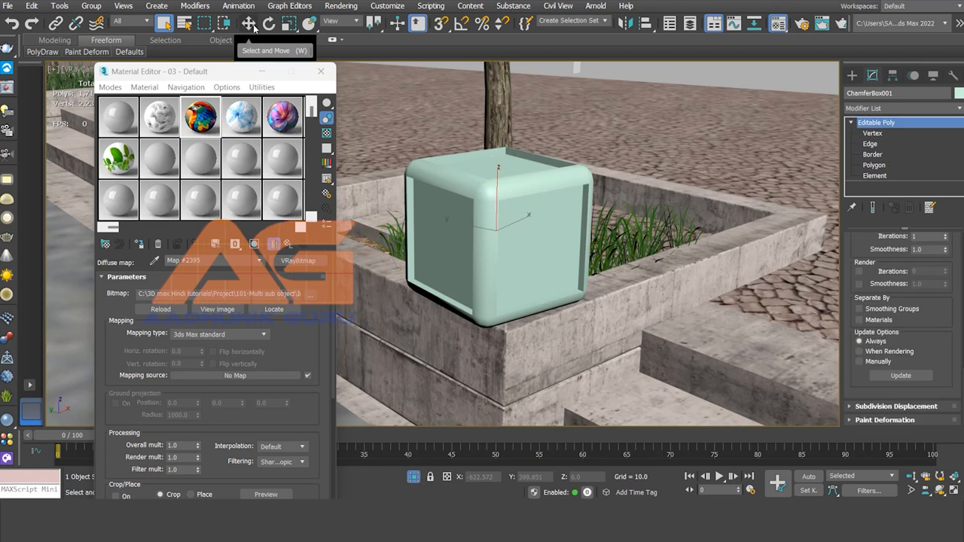
pyautogui.click(269, 24)
pyautogui.moveTo(488, 245); pyautogui.dragTo(562, 244)
pyautogui.hotkey('ctrl', 'z')
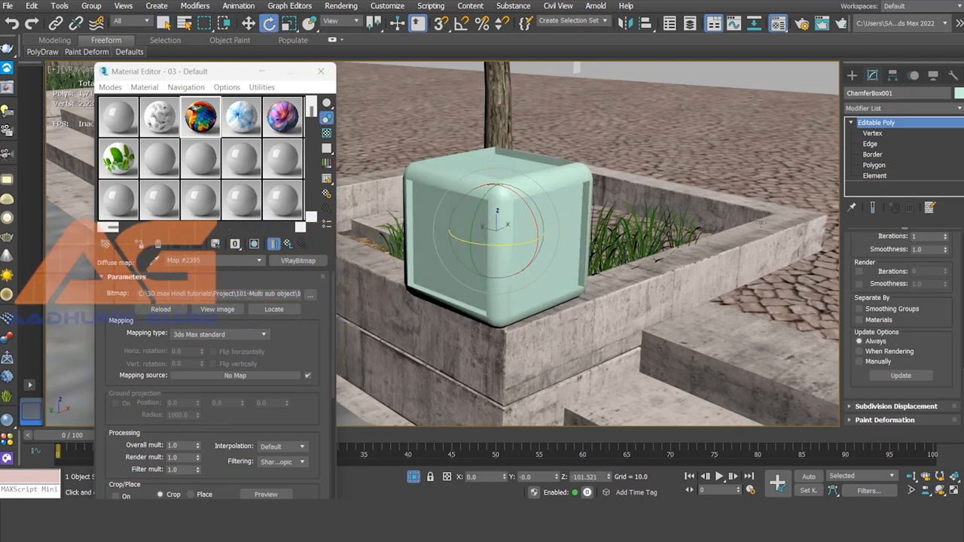
# Return to Polygon level and set the selected left face's material ID to 5.
pyautogui.click(874, 165)
pyautogui.doubleClick(911, 318)
pyautogui.write('1')
pyautogui.press('Return')
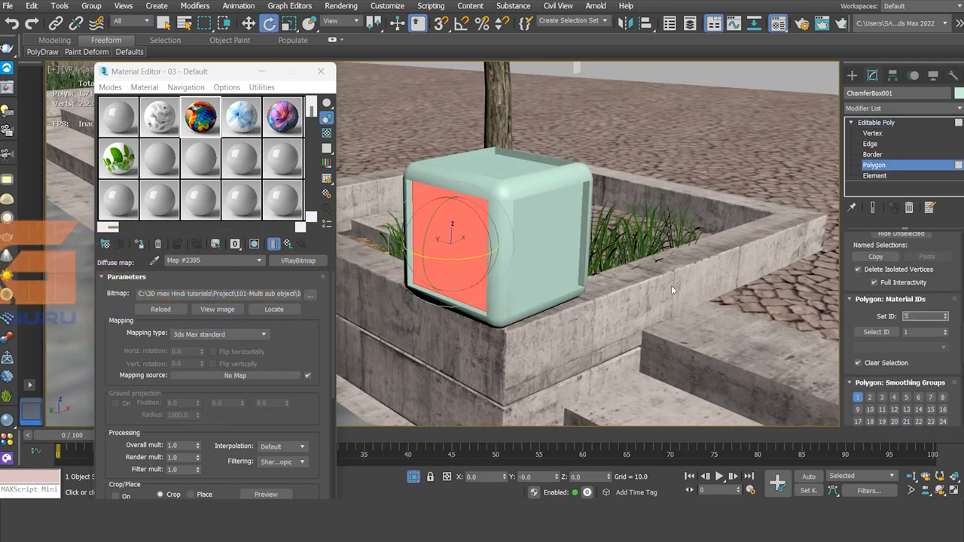
# Inspect the right and bottom faces' material IDs, rotating the box at object level to reach the bottom face.
pyautogui.click(554, 253)
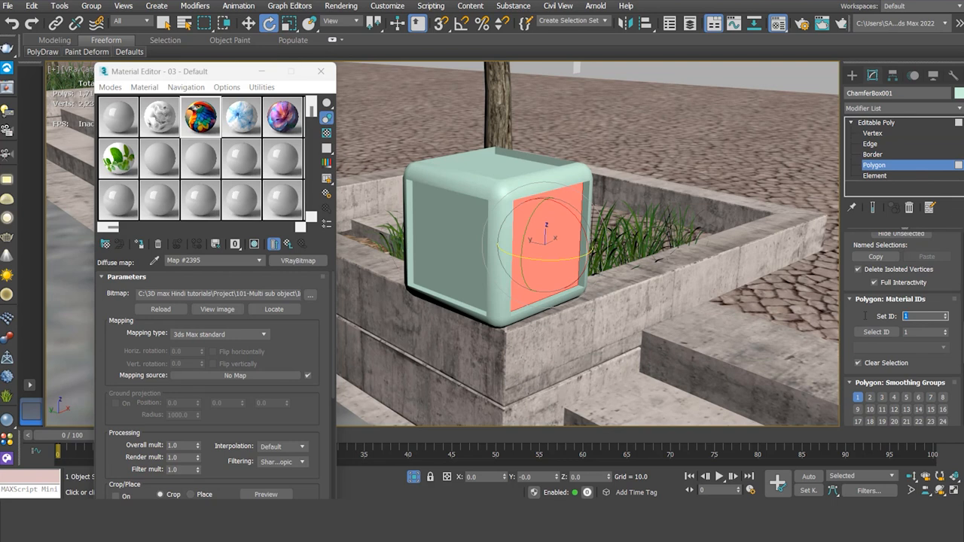
pyautogui.click(167, 26)
pyautogui.click(269, 23)
pyautogui.click(878, 166)
pyautogui.moveTo(476, 213); pyautogui.dragTo(509, 162)
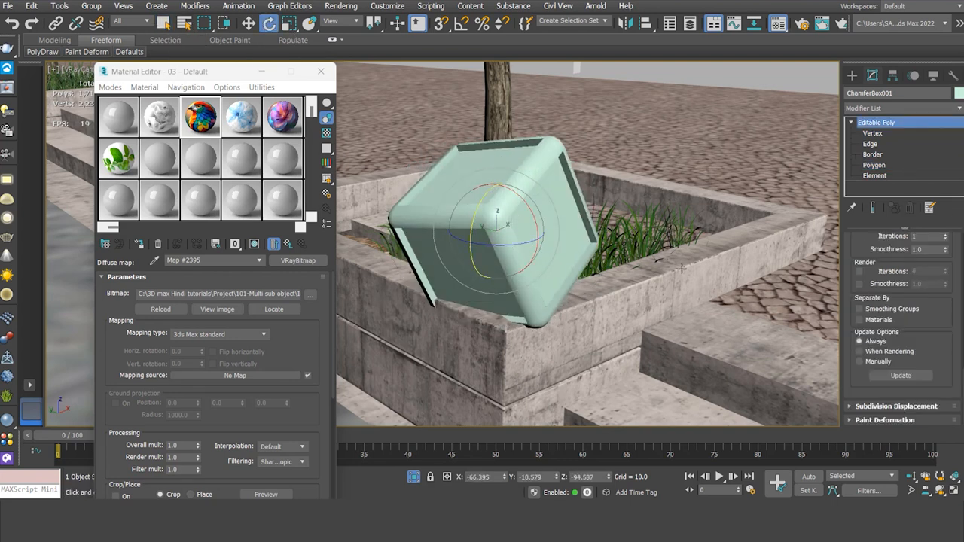
pyautogui.click(880, 165)
pyautogui.click(461, 272)
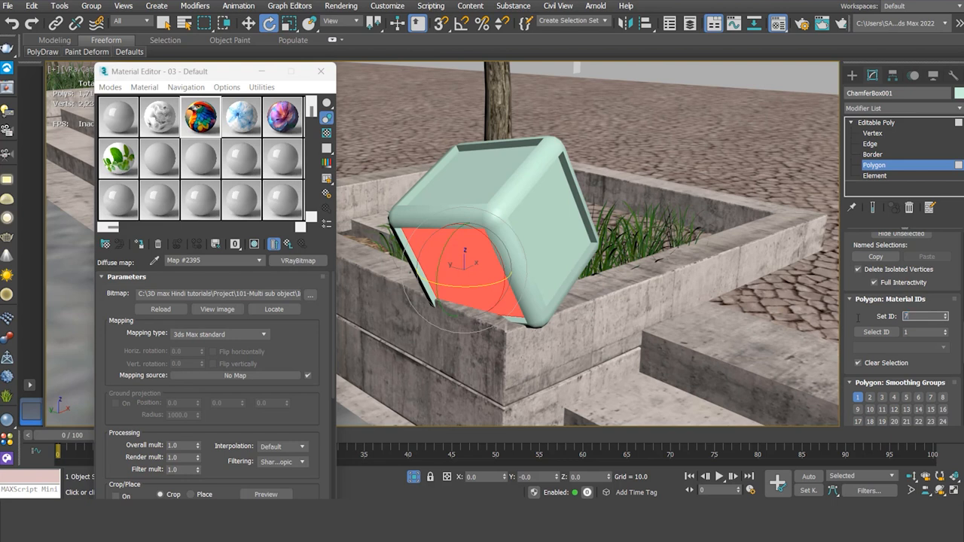
pyautogui.click(925, 167)
# Reset the box's rotation to 0 on all three axes with the Rotate Transform Type-In.
pyautogui.rightClick(269, 24)
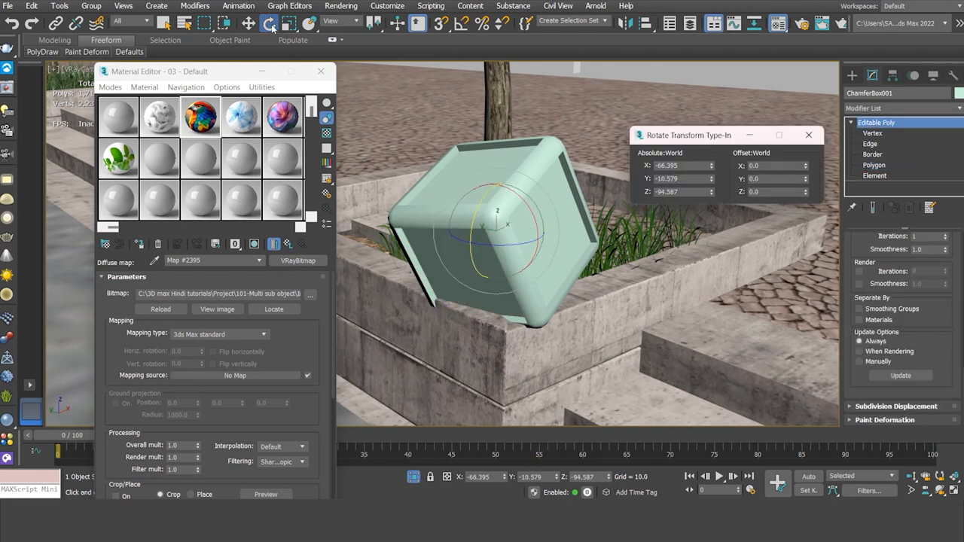
pyautogui.rightClick(711, 166)
pyautogui.rightClick(711, 179)
pyautogui.rightClick(711, 192)
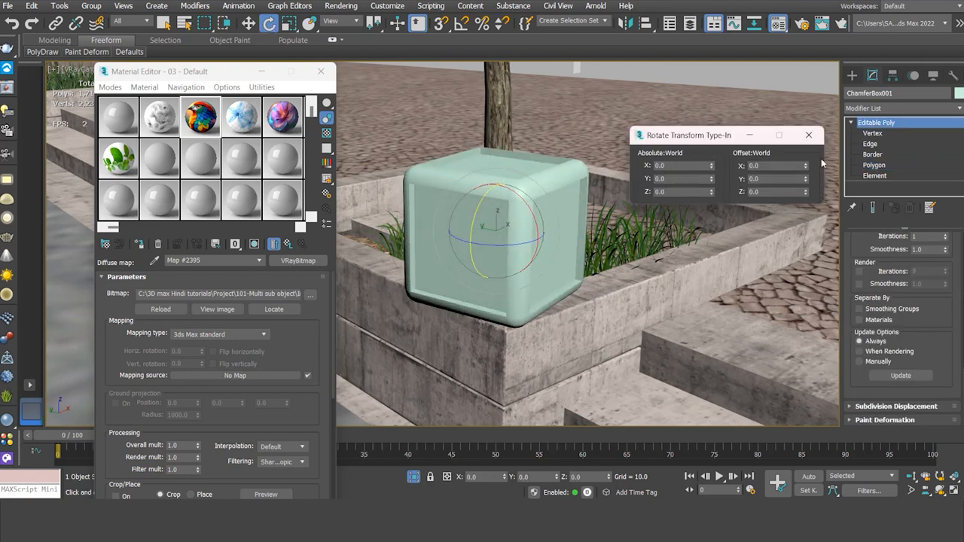
pyautogui.click(809, 135)
pyautogui.click(466, 255)
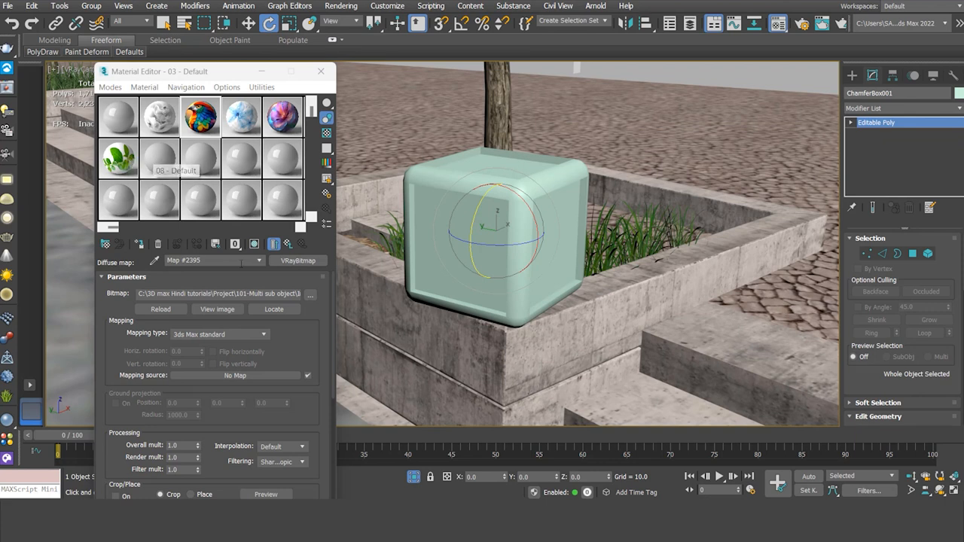
# Give sample slot 08 a VRayBitmap diffuse map using the Water splash-3 image.
pyautogui.click(165, 162)
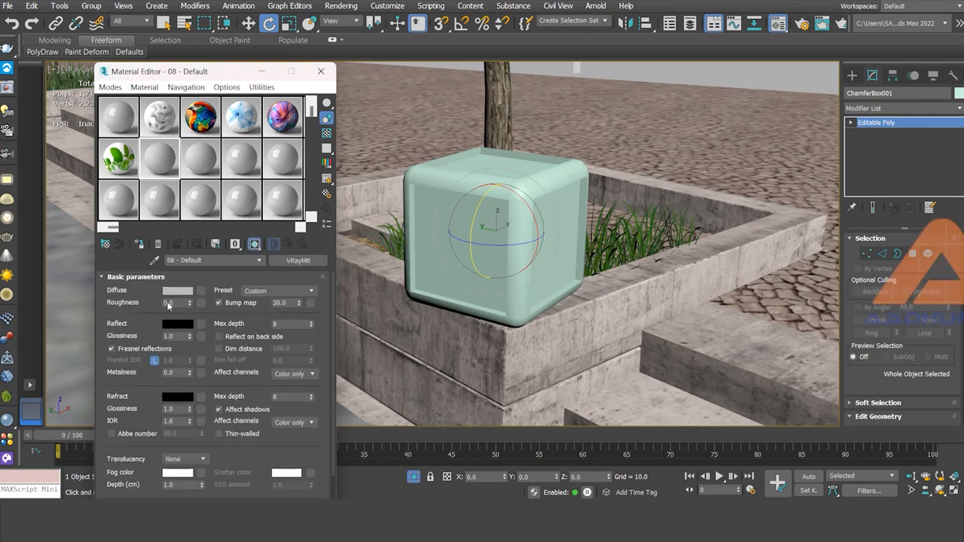
pyautogui.click(202, 292)
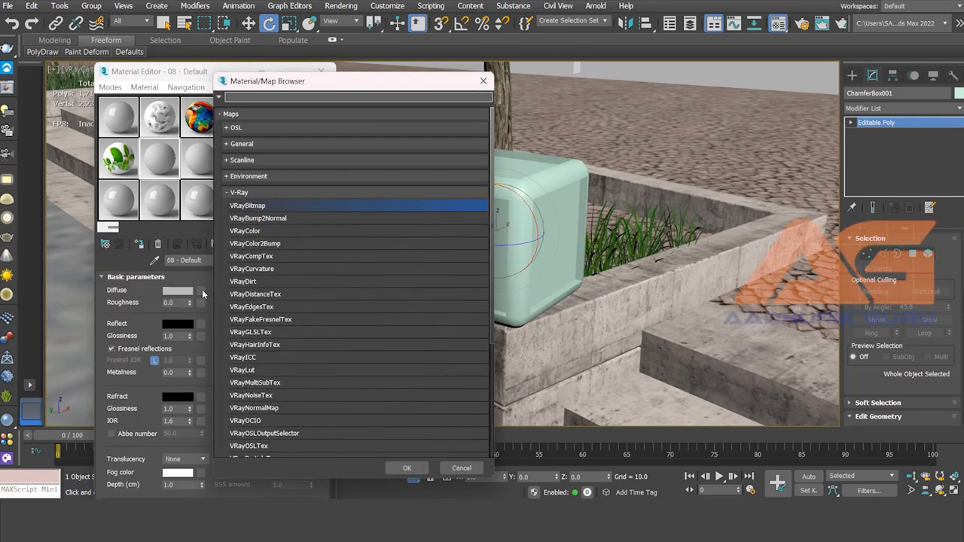
pyautogui.doubleClick(253, 206)
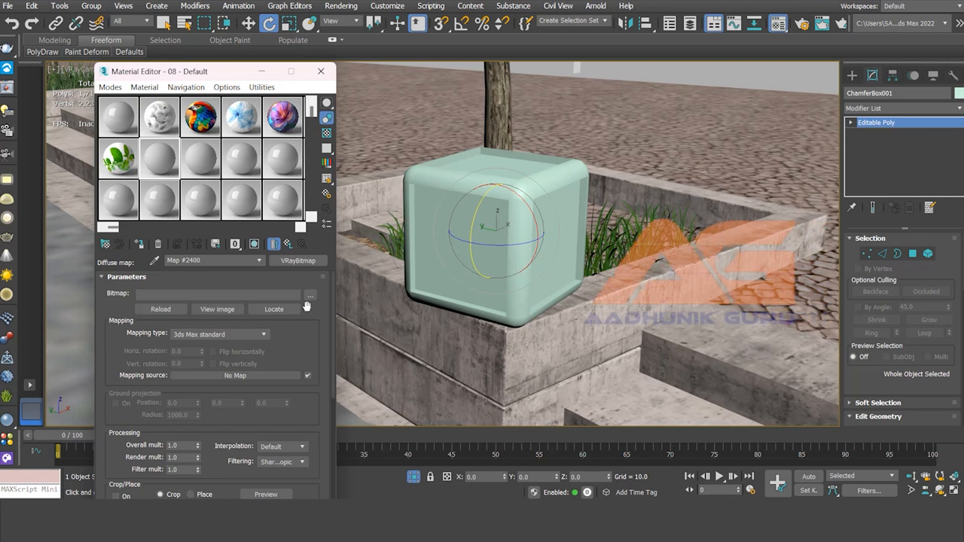
pyautogui.click(309, 295)
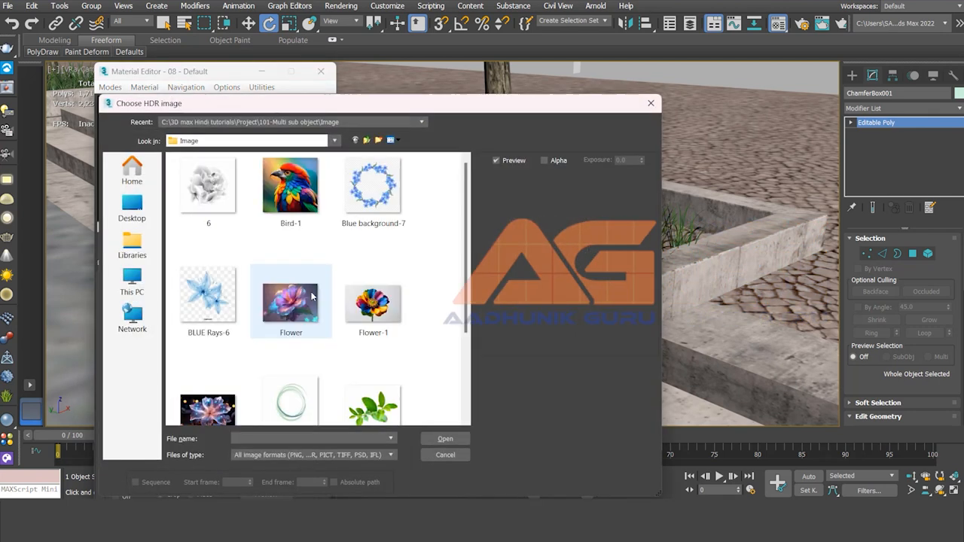
pyautogui.scroll(-3, 377, 297)
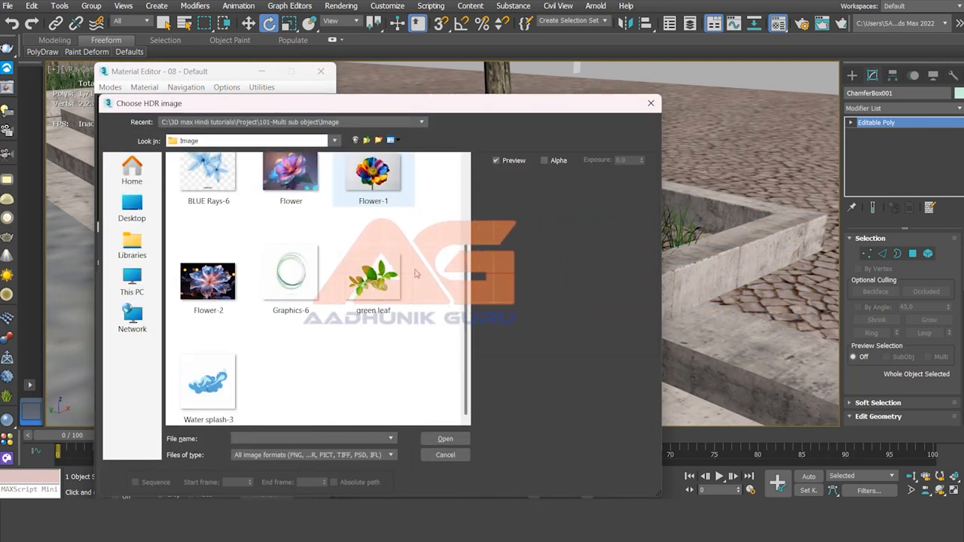
pyautogui.moveTo(330, 106)
pyautogui.mouseDown()
pyautogui.moveTo(624, 120)
pyautogui.moveTo(340, 110)
pyautogui.mouseUp()
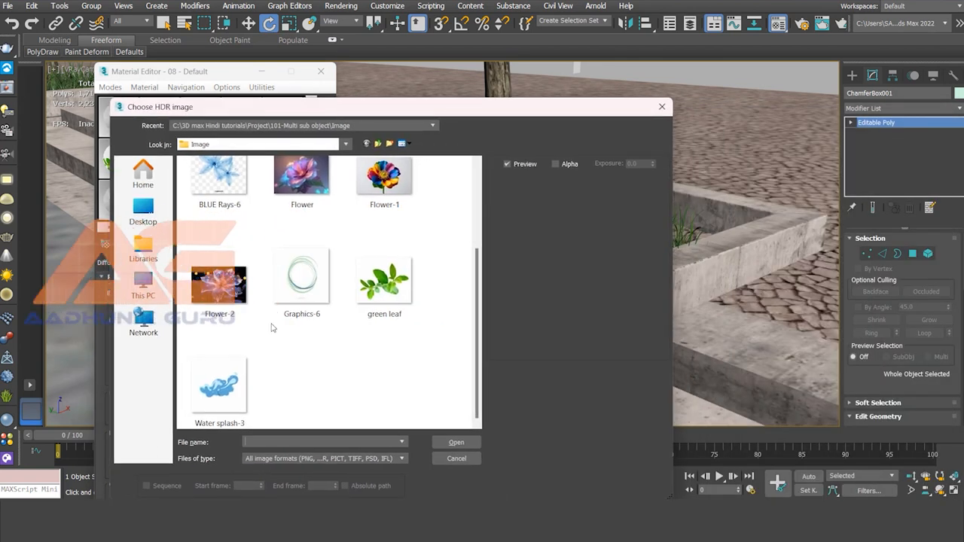
pyautogui.click(219, 388)
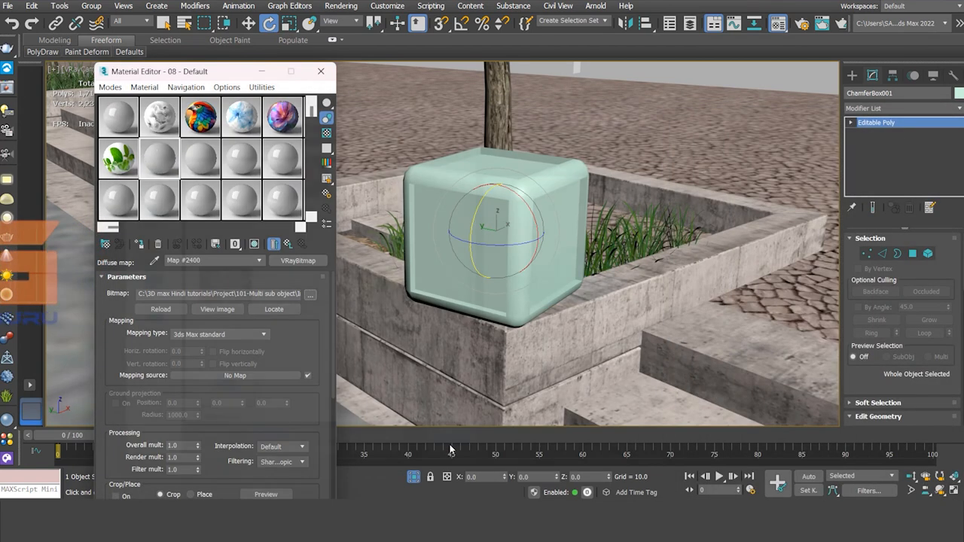
pyautogui.click(455, 443)
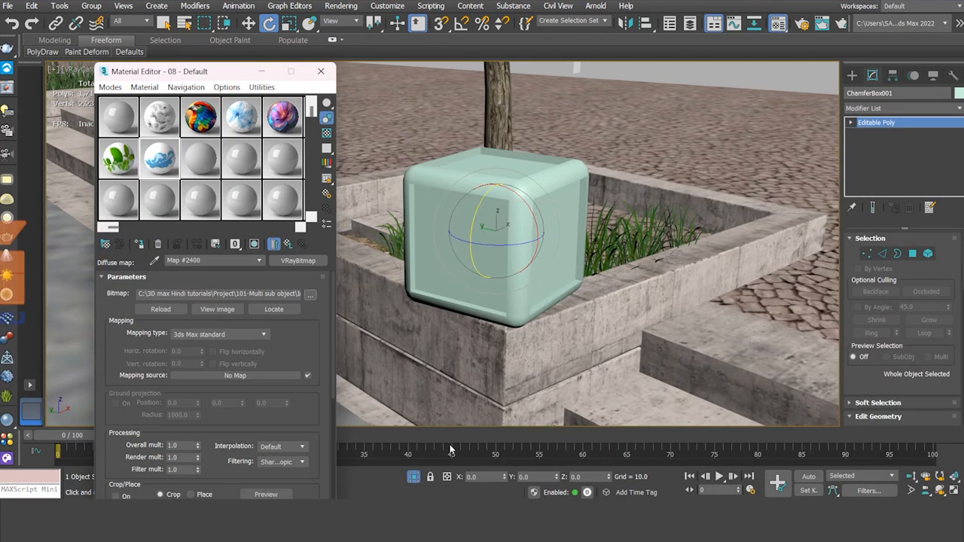
# Set sample slot 09's material preset to Gold (Rough).
pyautogui.click(206, 162)
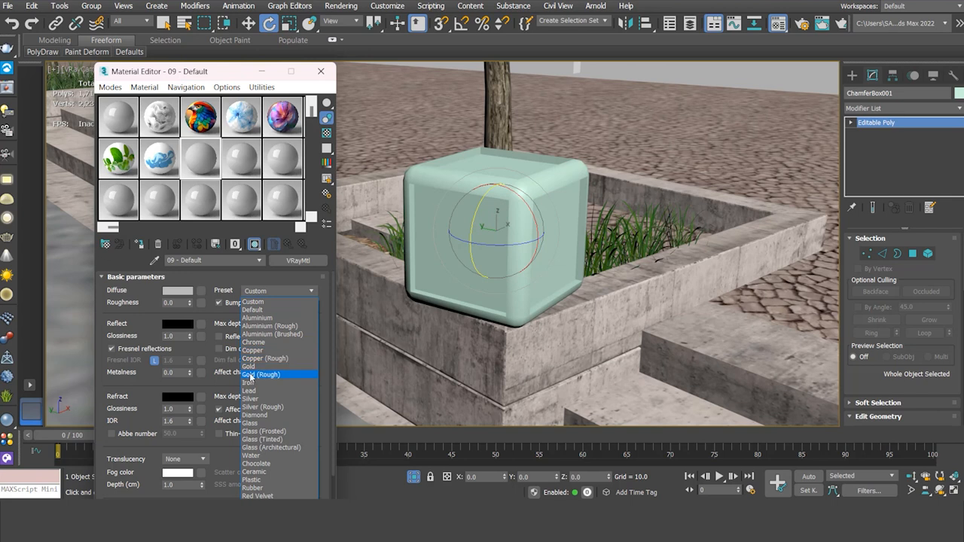
pyautogui.click(254, 374)
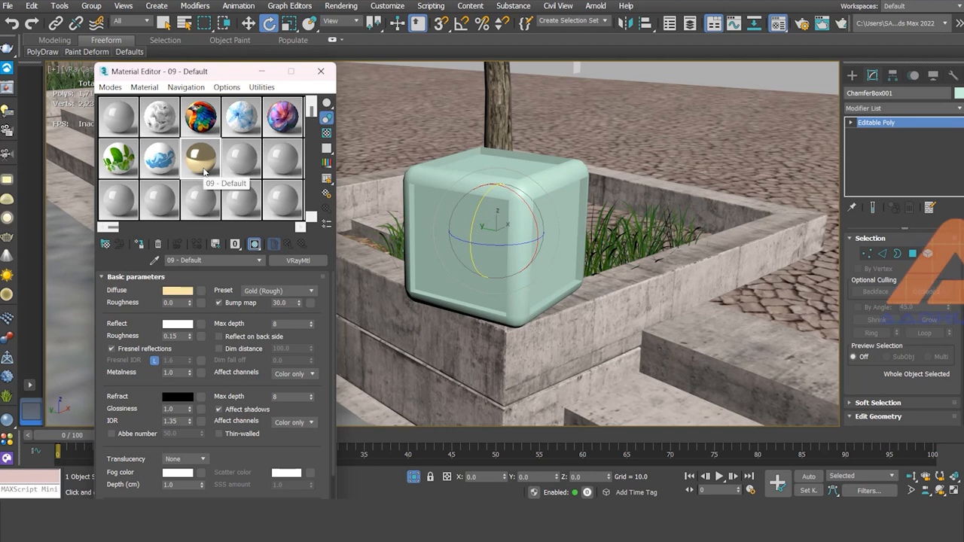
# Convert sample slot 01 to a Multi/Sub-Object material, keeping the old material as a sub-material.
pyautogui.click(129, 120)
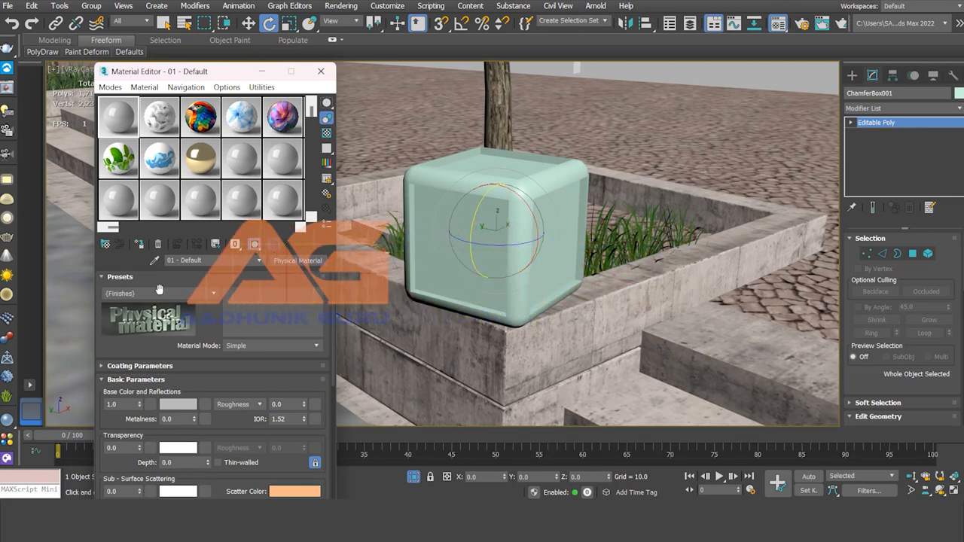
pyautogui.click(309, 262)
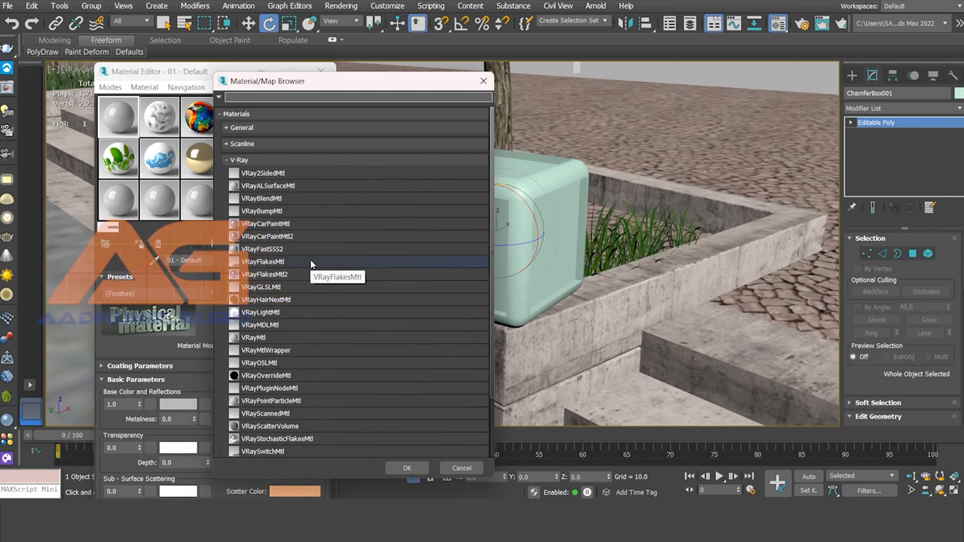
pyautogui.click(227, 161)
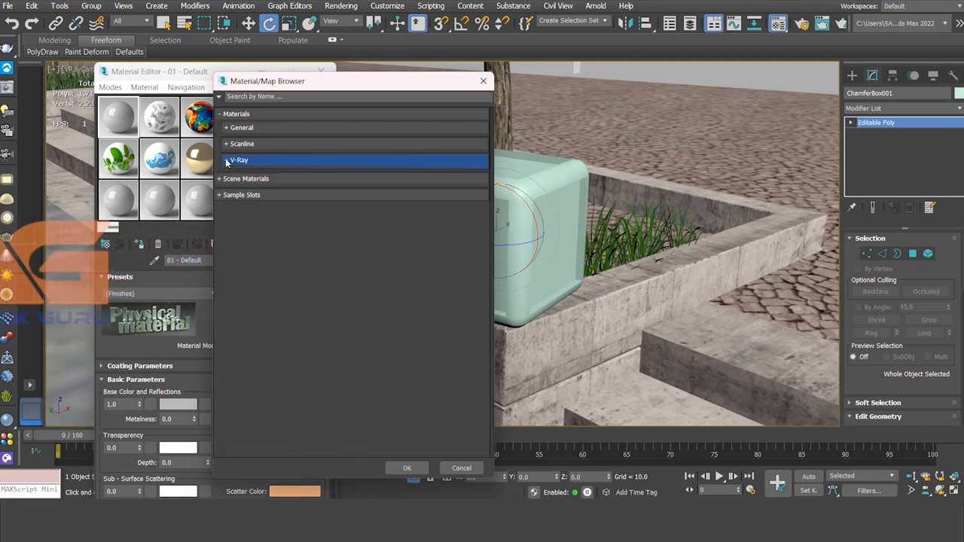
pyautogui.click(225, 128)
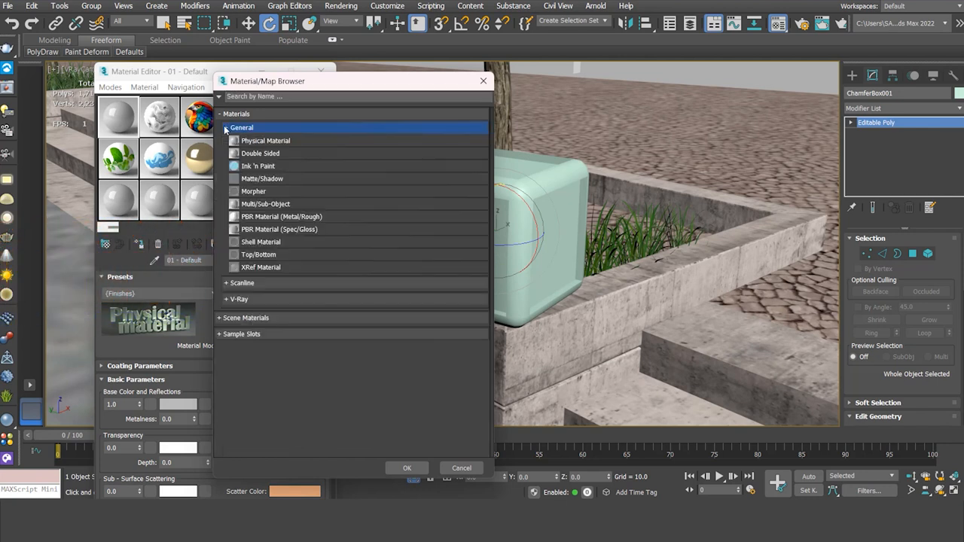
pyautogui.doubleClick(263, 204)
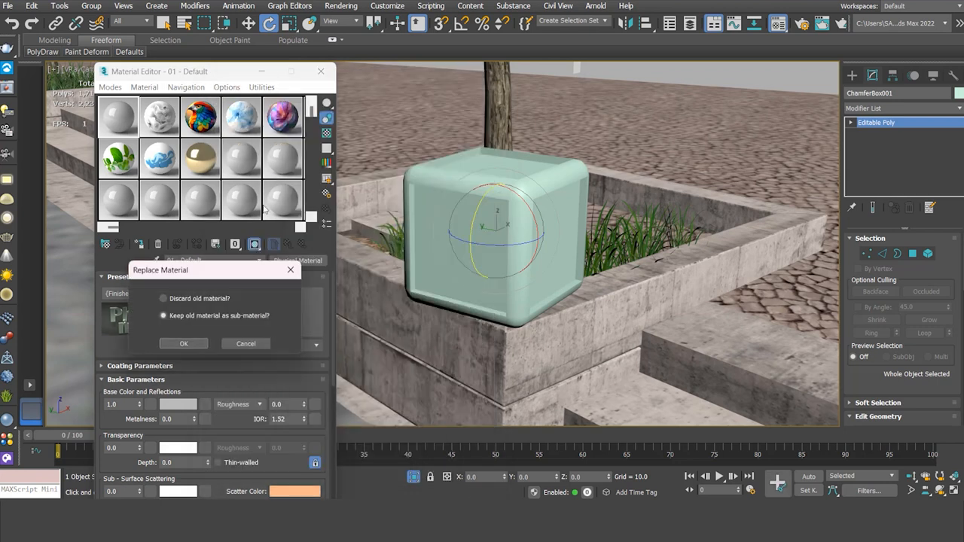
pyautogui.click(188, 346)
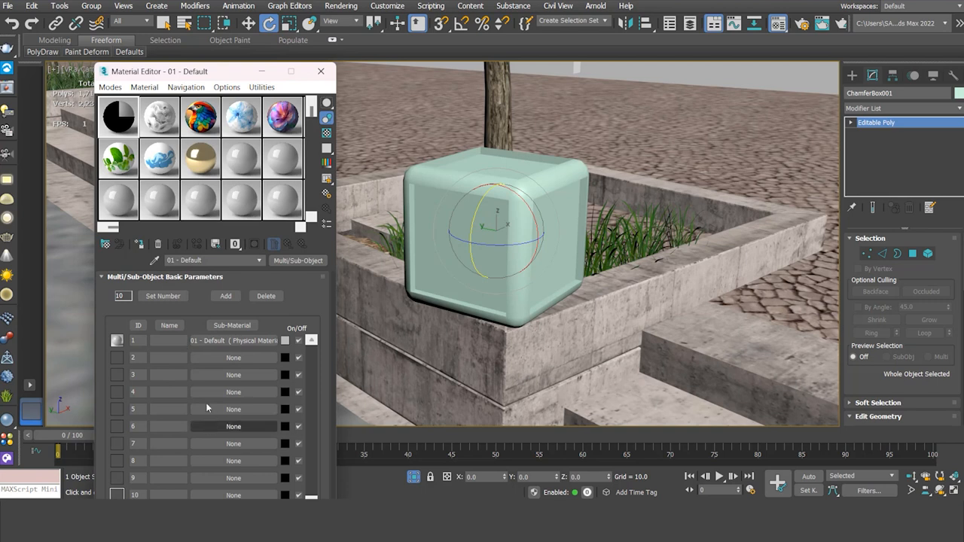
# Delete sub-material slots so the Multi/Sub-Object material has 7 sub-materials.
pyautogui.click(136, 341)
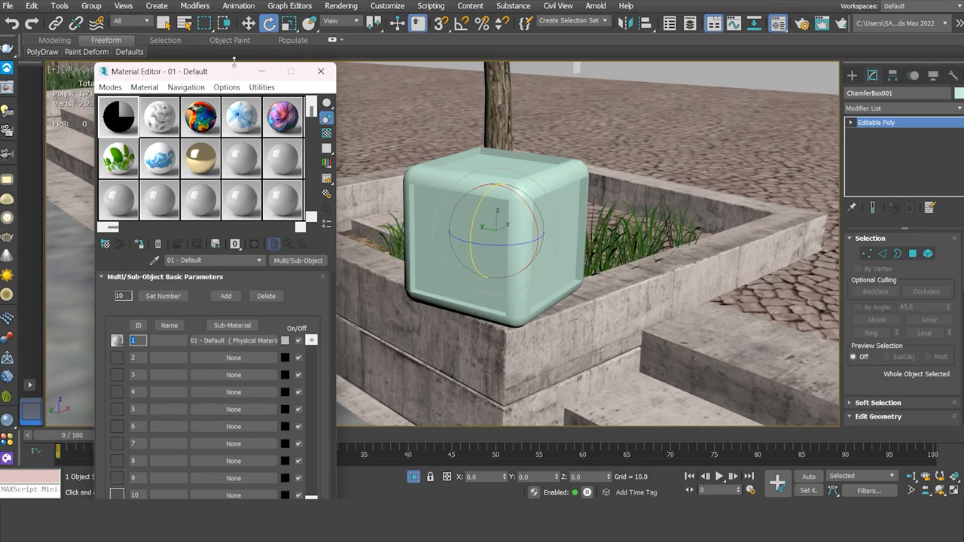
pyautogui.moveTo(229, 76); pyautogui.dragTo(242, 39)
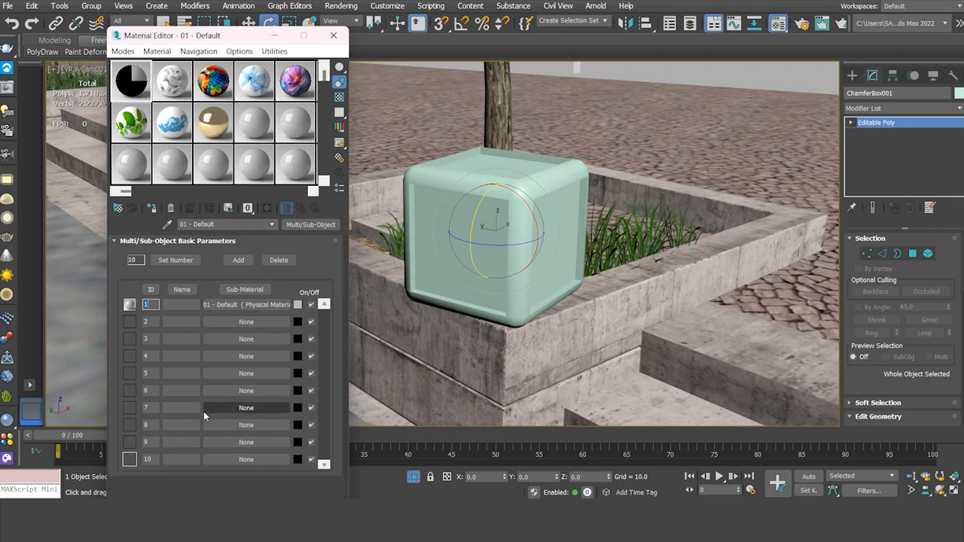
pyautogui.click(278, 260)
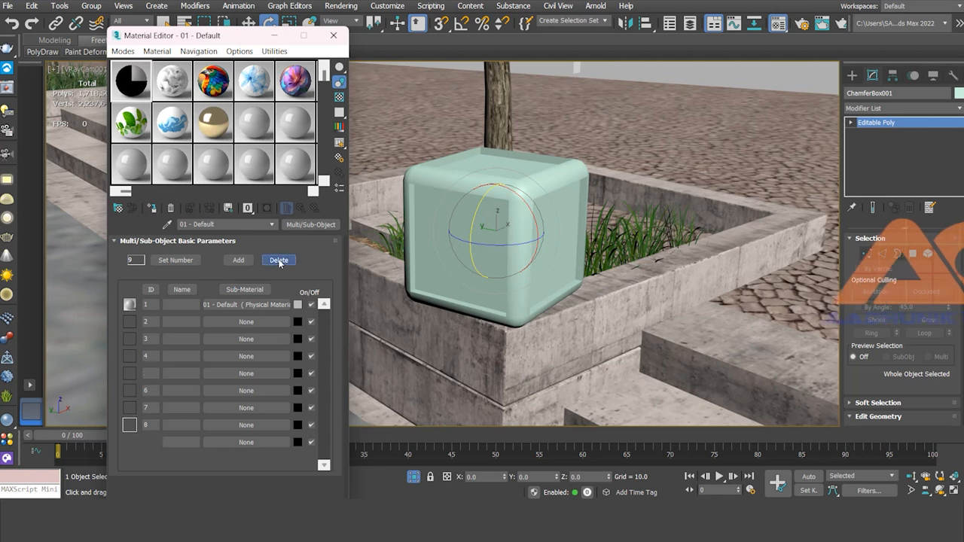
pyautogui.click(279, 260)
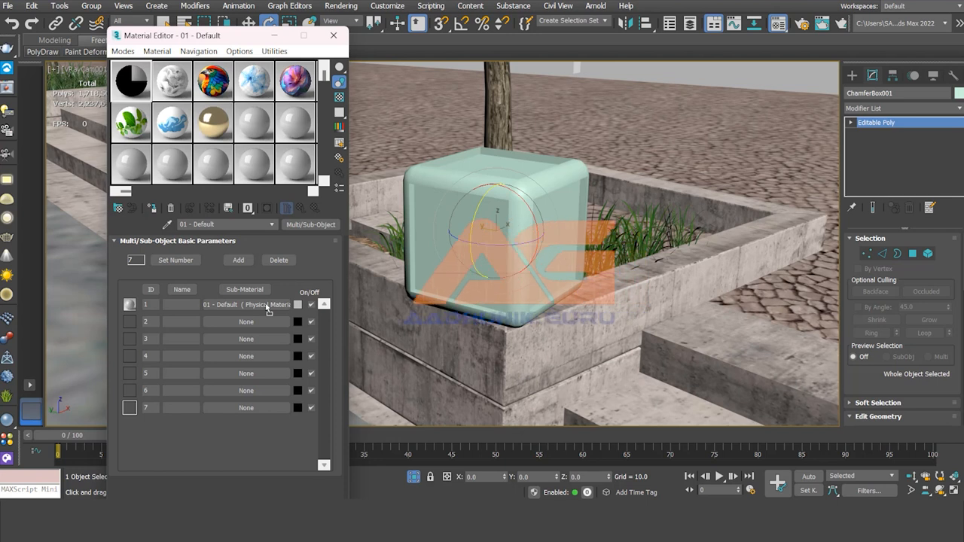
# Assign the gold 09 material as an instance to sub-material ID 1.
pyautogui.moveTo(267, 306); pyautogui.dragTo(267, 307)
pyautogui.click(198, 277)
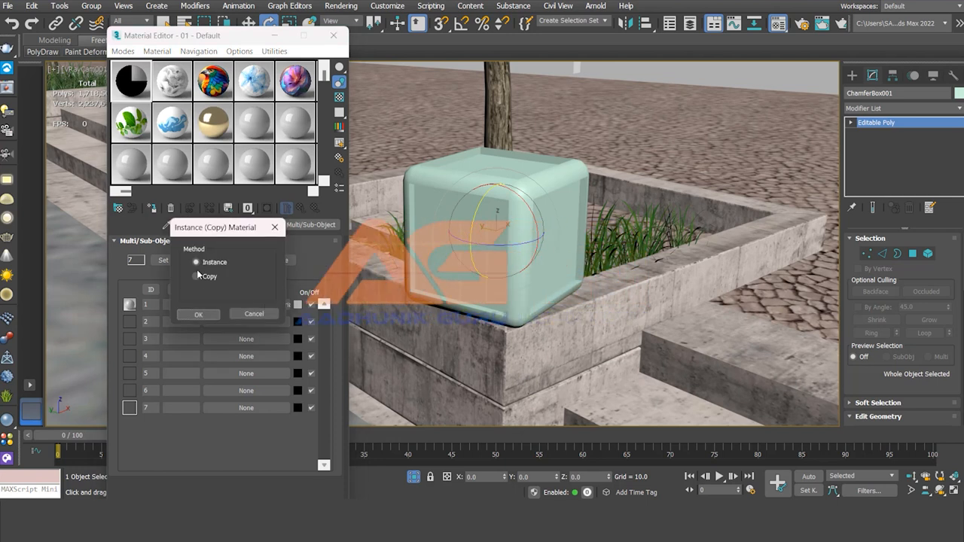
pyautogui.click(198, 314)
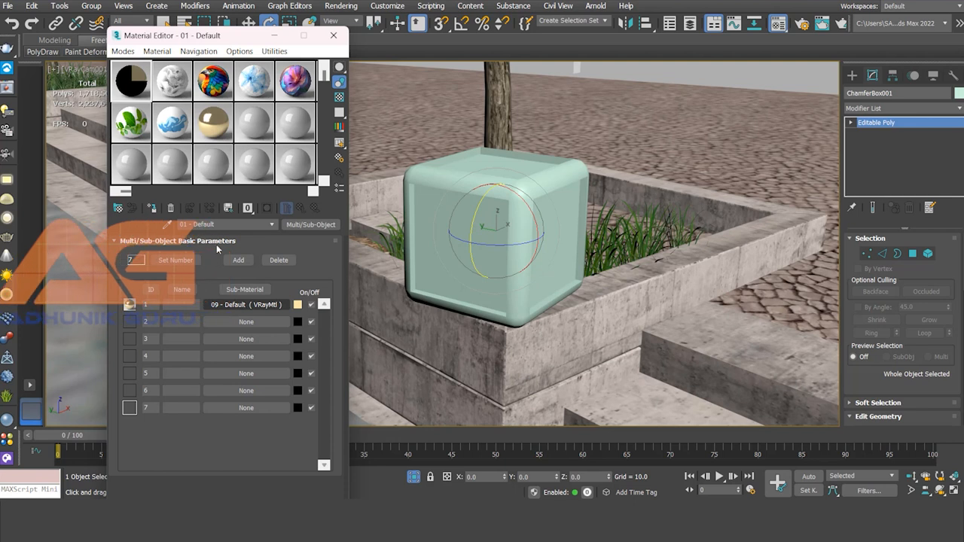
# Assign materials 02, 03, 04, 05, 07 and 08 as instances to sub-material IDs 2 through 7.
pyautogui.moveTo(245, 329); pyautogui.dragTo(245, 372)
pyautogui.click(197, 315)
pyautogui.click(197, 314)
pyautogui.click(198, 315)
pyautogui.click(198, 315)
pyautogui.moveTo(141, 129); pyautogui.dragTo(247, 390)
pyautogui.click(197, 315)
pyautogui.moveTo(168, 132); pyautogui.dragTo(246, 408)
pyautogui.click(198, 315)
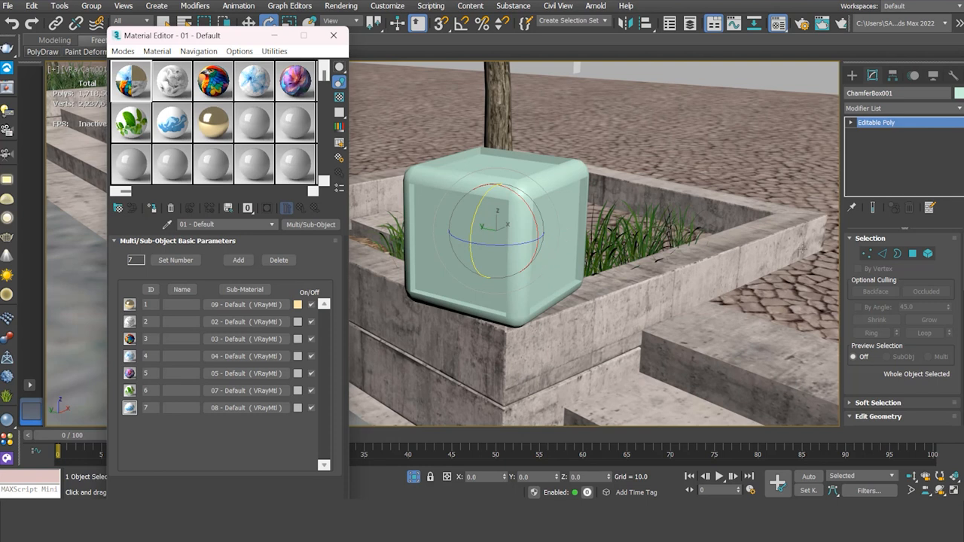
# Check the right and left faces' material IDs at Polygon level, then return to object level.
pyautogui.click(913, 254)
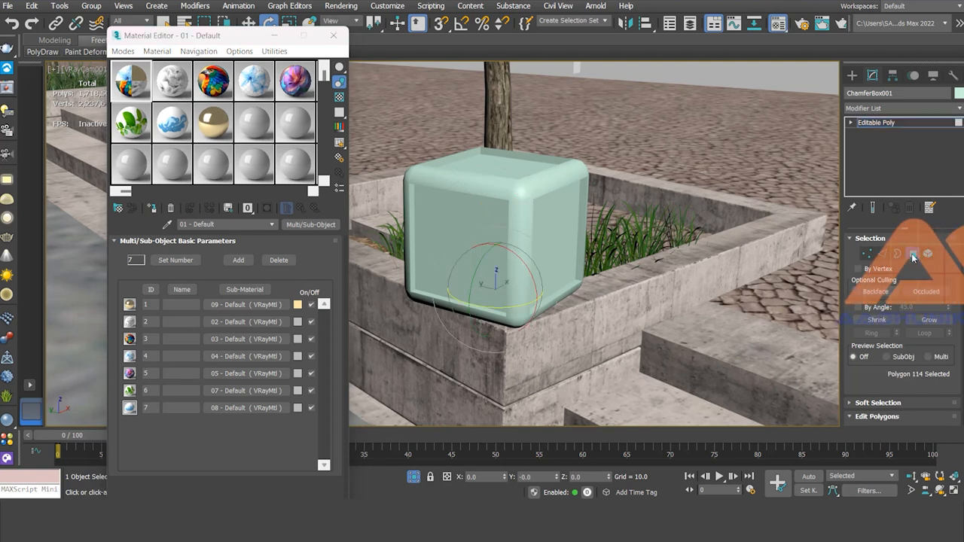
pyautogui.click(561, 241)
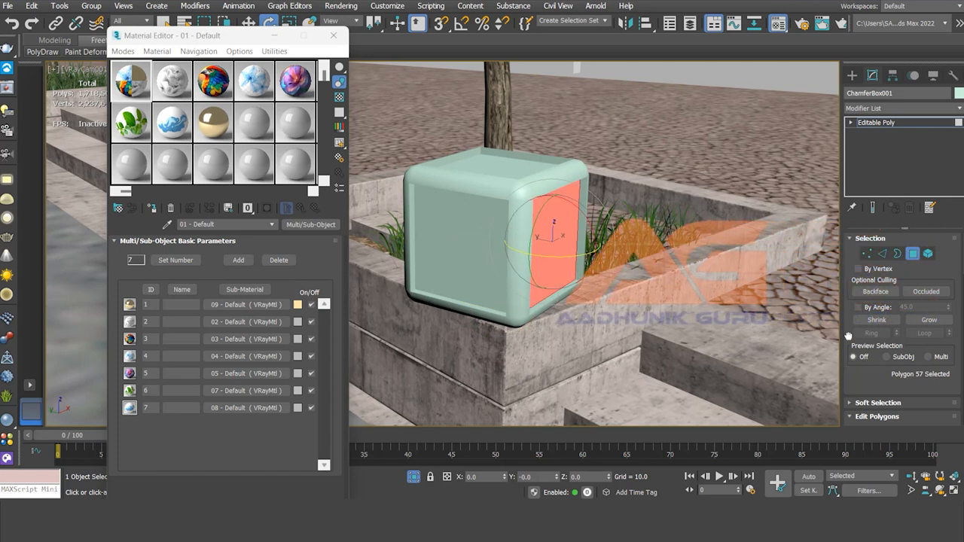
pyautogui.scroll(-10, 849, 370)
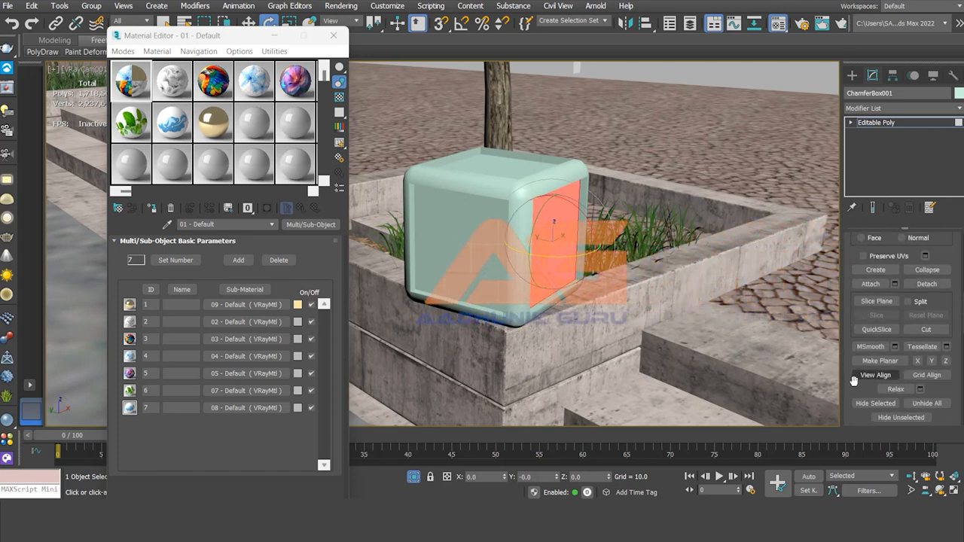
pyautogui.scroll(-8, 852, 384)
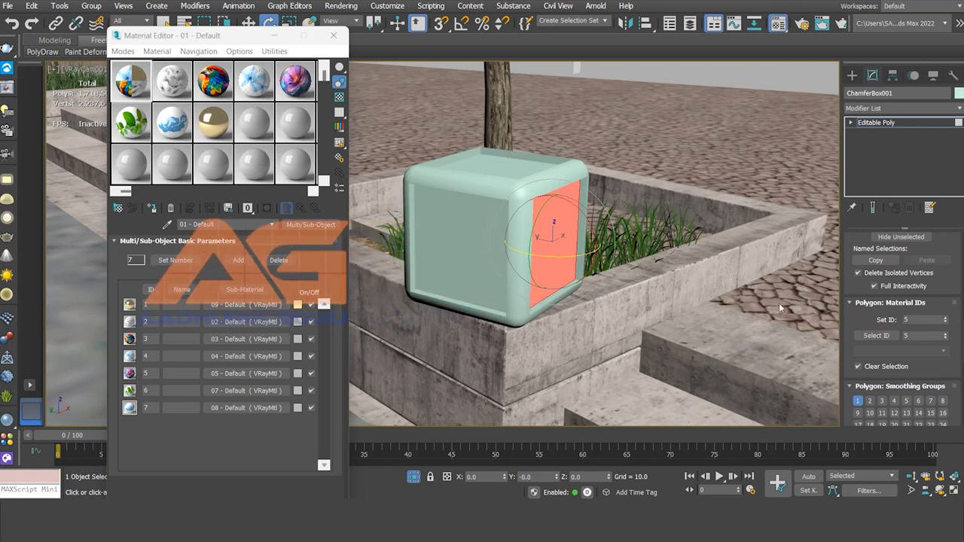
pyautogui.click(468, 256)
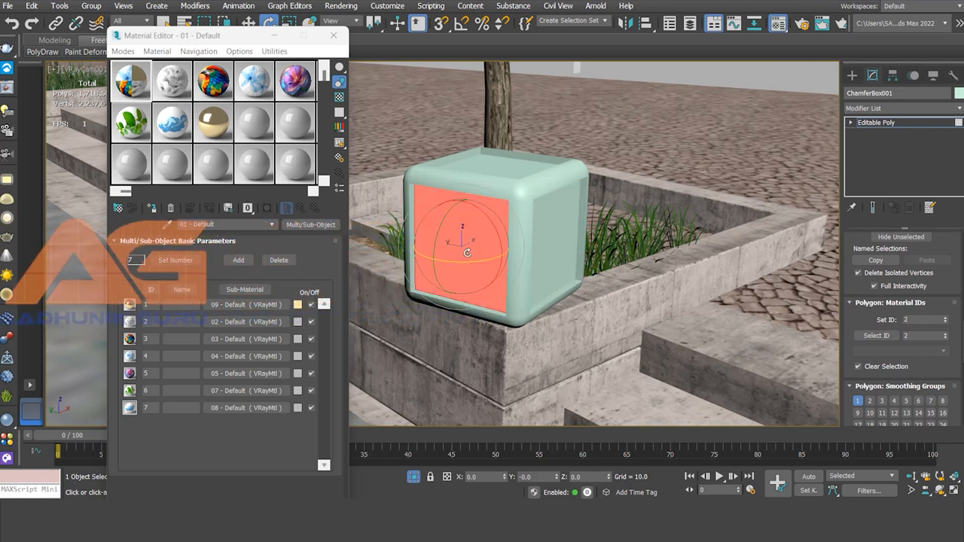
pyautogui.click(852, 123)
pyautogui.click(878, 166)
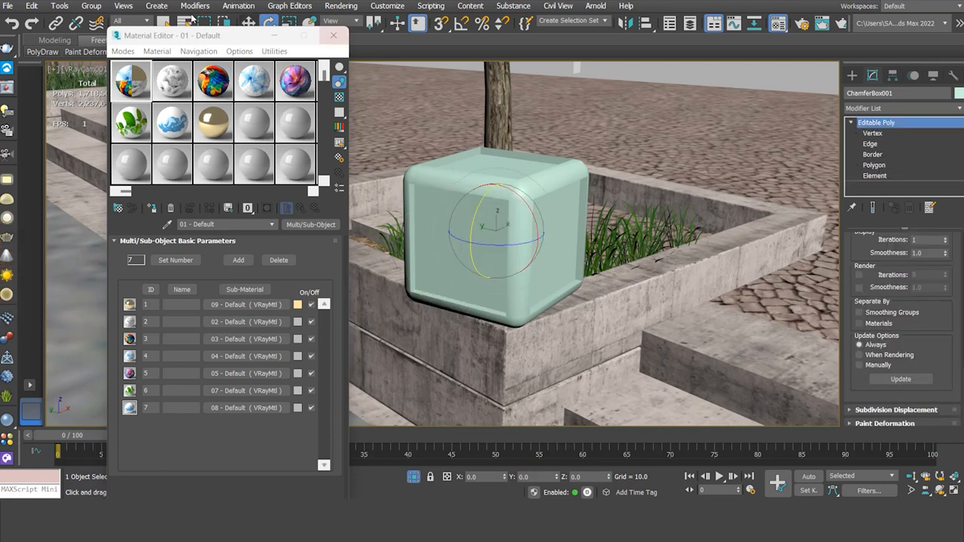
# Assign the Multi/Sub-Object material to the selected chamfer box.
pyautogui.moveTo(223, 39); pyautogui.dragTo(188, 80)
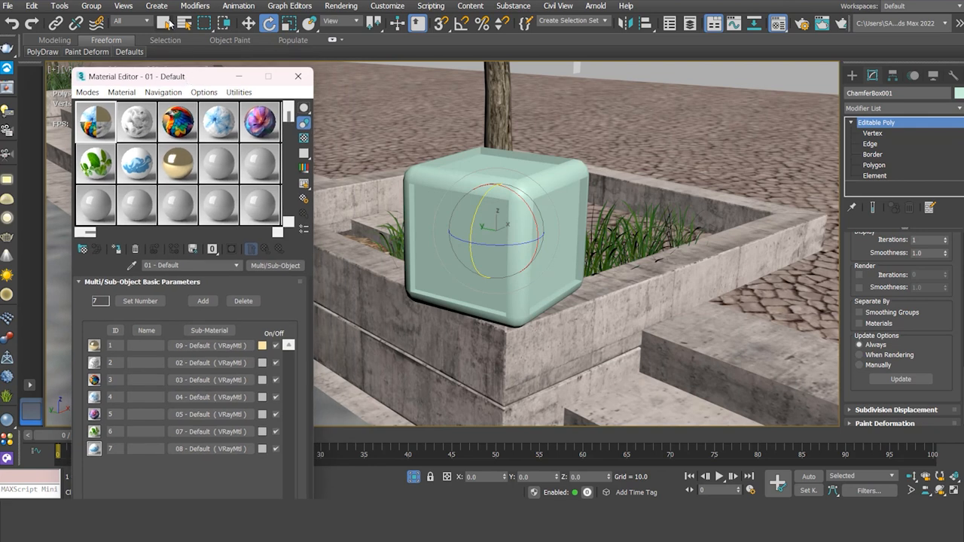
pyautogui.press('q')
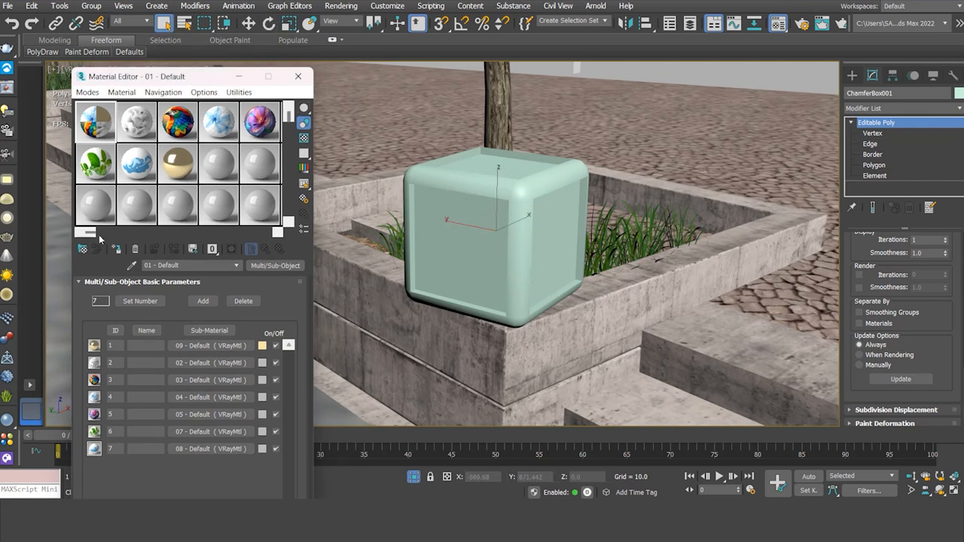
pyautogui.click(118, 251)
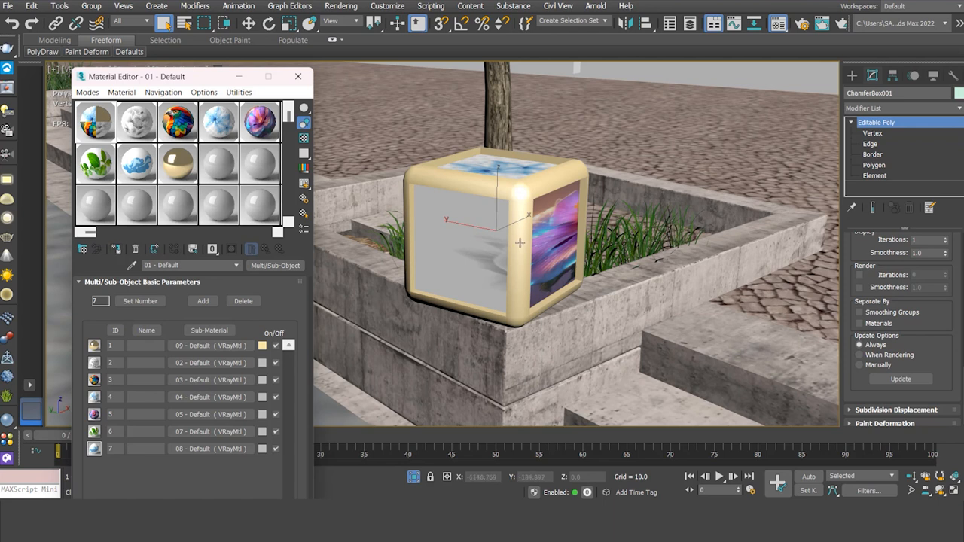
# Add a UVW Map modifier to the chamfer box and set its mapping type to Box.
pyautogui.click(895, 109)
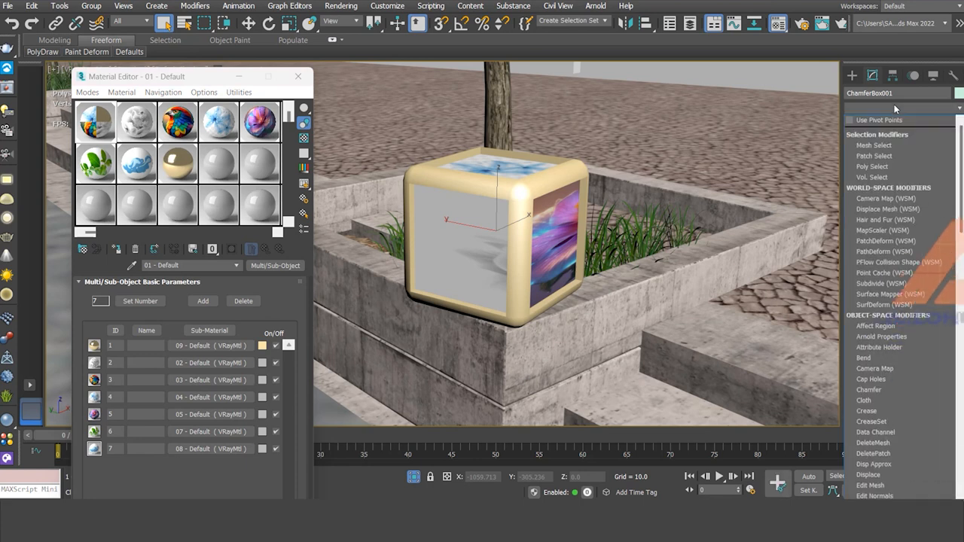
pyautogui.press('u')
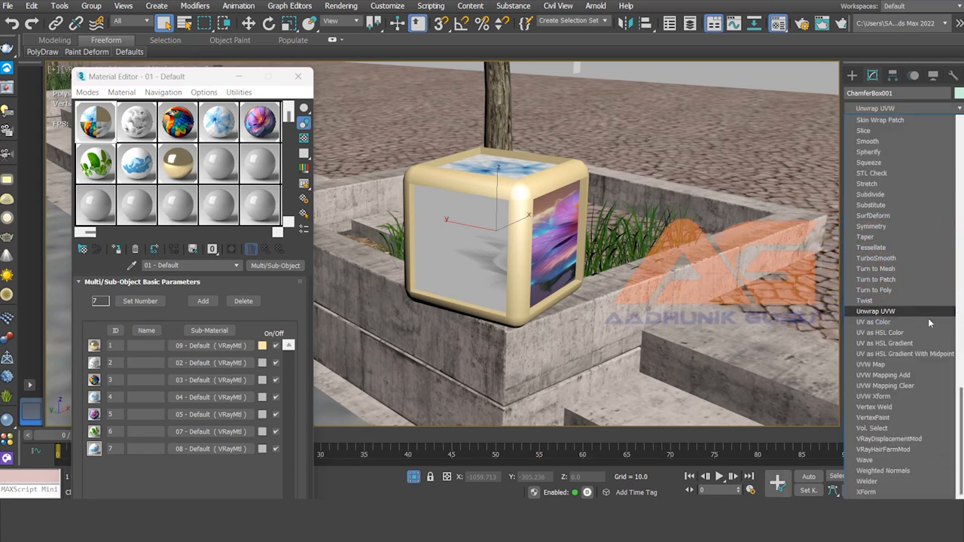
pyautogui.click(881, 367)
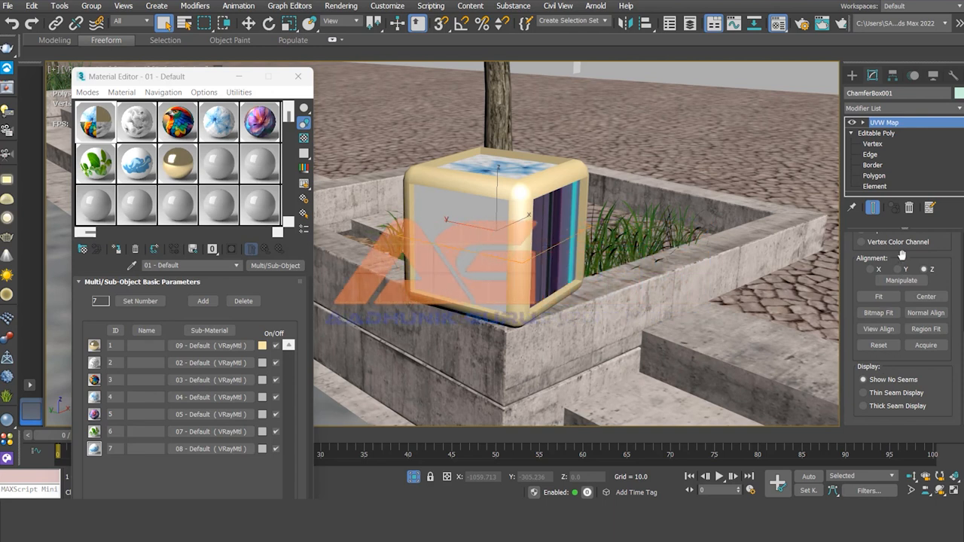
pyautogui.moveTo(901, 257); pyautogui.dragTo(908, 461)
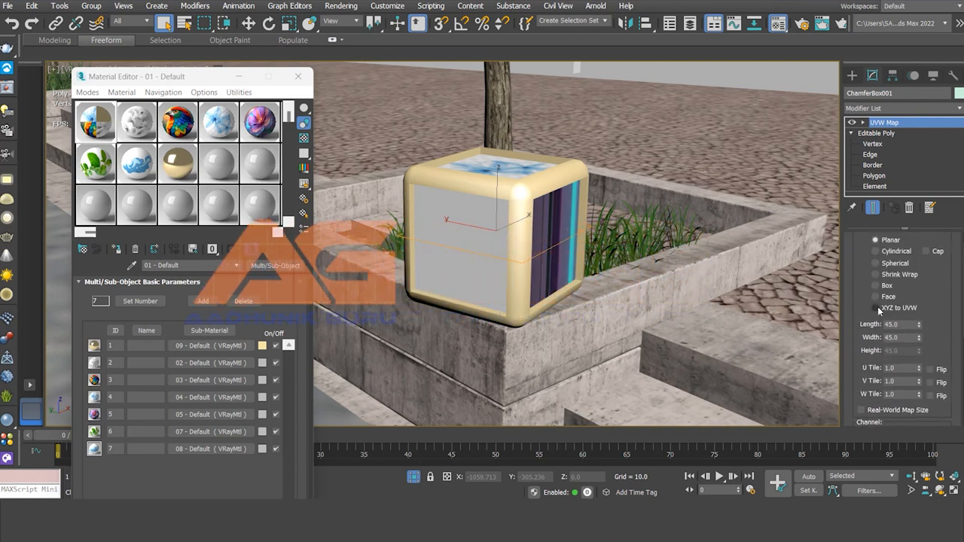
pyautogui.click(876, 287)
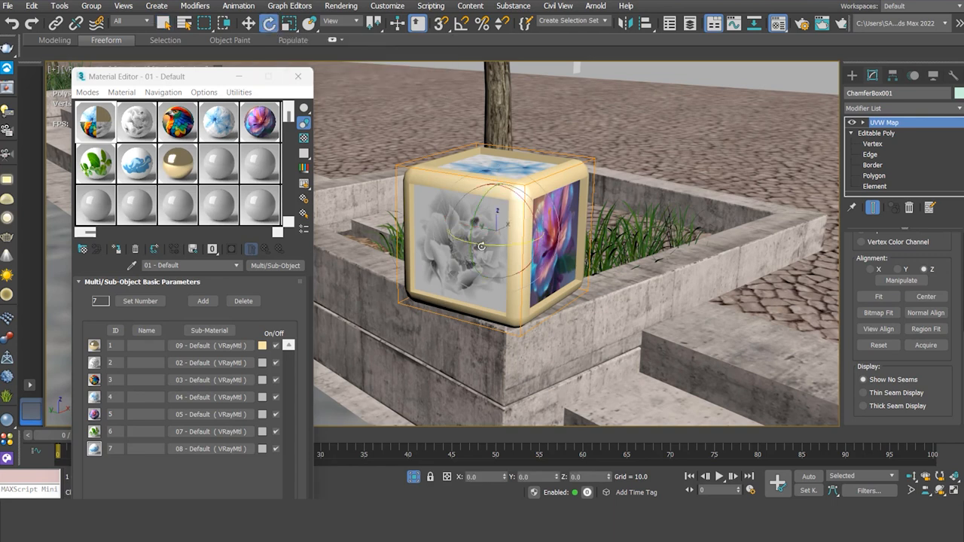
# Try rotating the chamfer box in the viewport, then undo both rotations.
pyautogui.moveTo(497, 244); pyautogui.dragTo(628, 223)
pyautogui.moveTo(472, 217)
pyautogui.mouseDown()
pyautogui.moveTo(465, 291)
pyautogui.moveTo(515, 125)
pyautogui.moveTo(468, 206)
pyautogui.mouseUp()
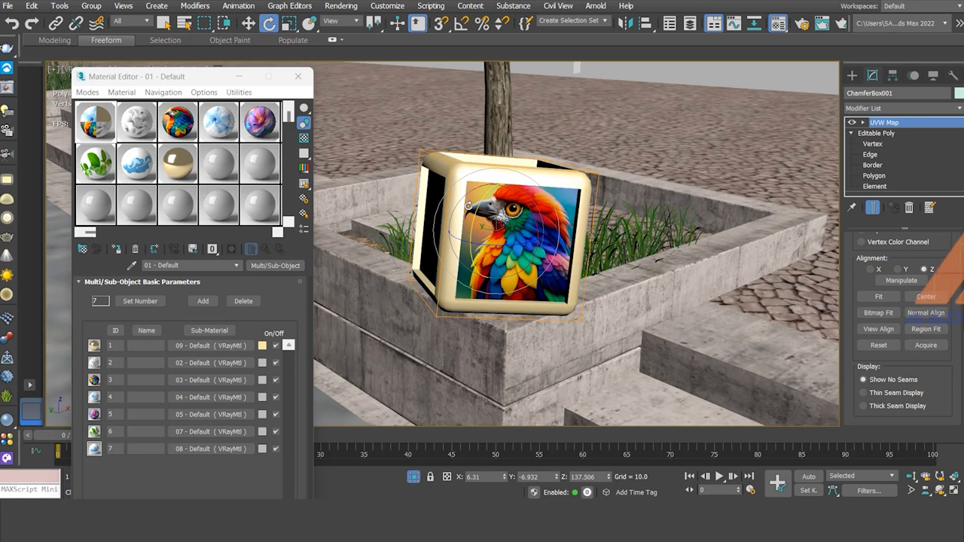
pyautogui.hotkey('ctrl', 'z')
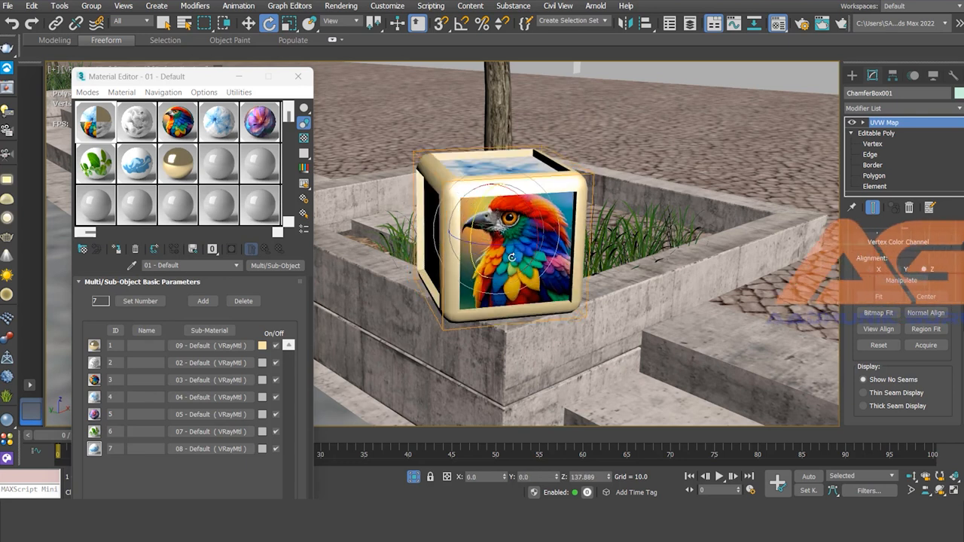
pyautogui.hotkey('ctrl', 'z')
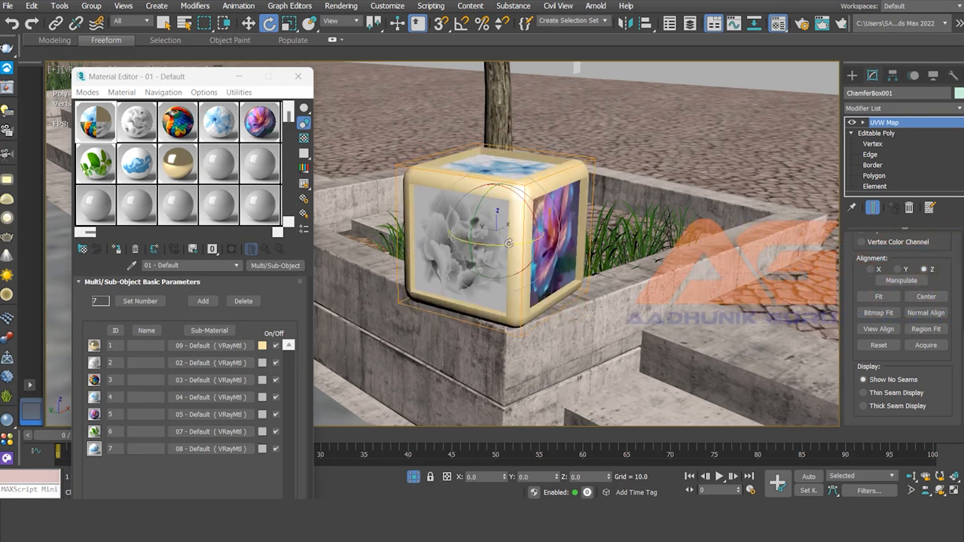